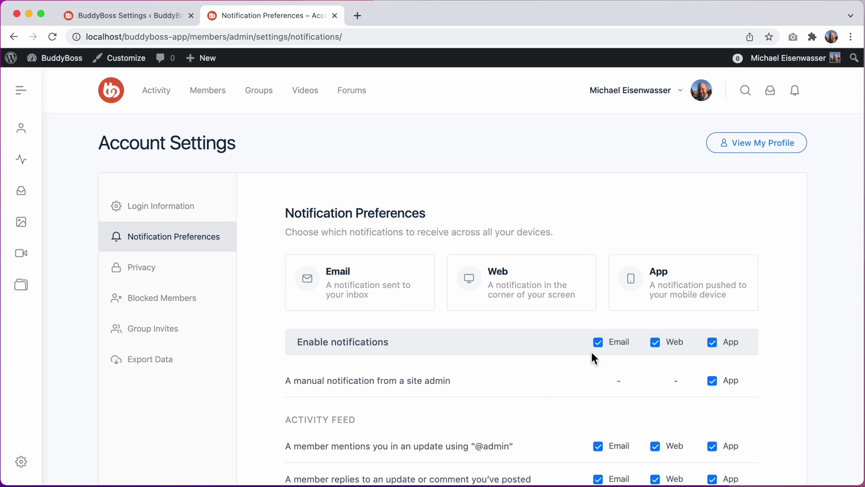
- Review the member's Notification Preferences page and its email, web and app options
scroll(705, 401, "down", 5)
scroll(704, 401, "down", 5)
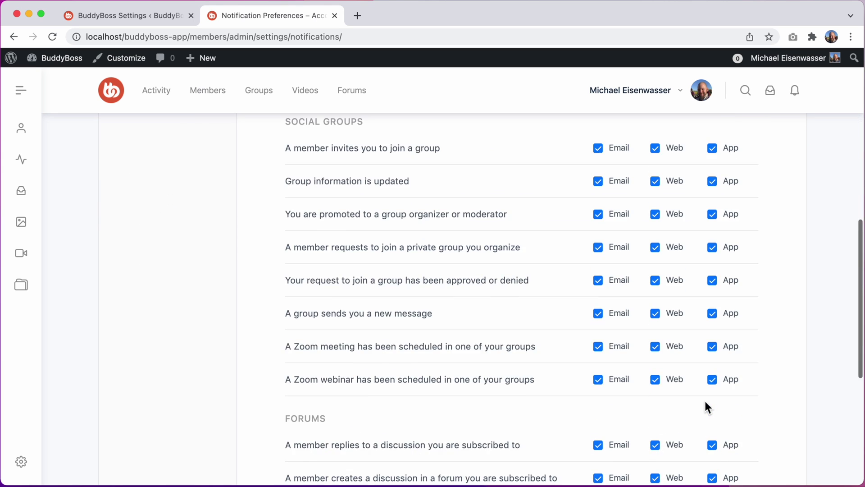
scroll(705, 401, "up", 10)
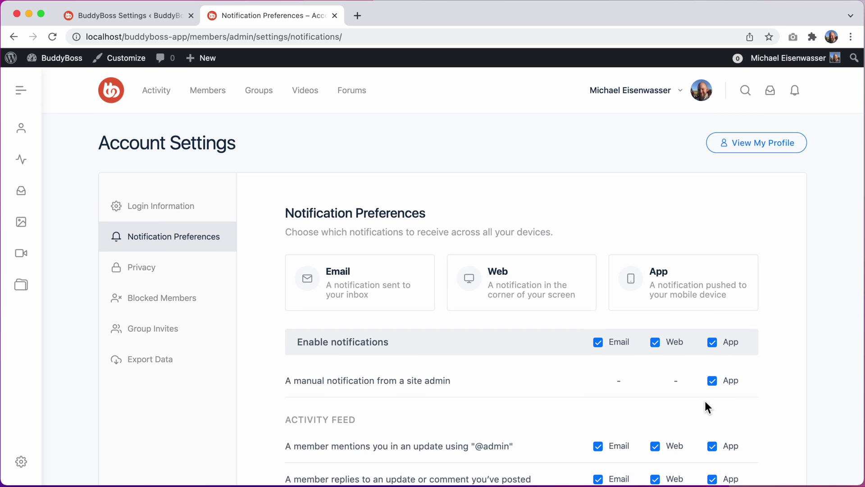
- In the site's notification types, disable member mentions and limit the defaults for replies to updates or comments to Email only
left_click(155, 25)
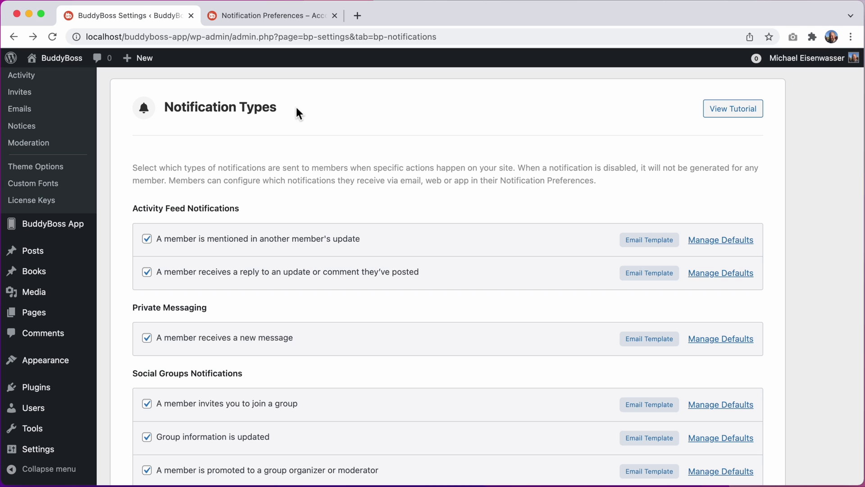
left_click(148, 240)
double_click(148, 272)
left_click(707, 276)
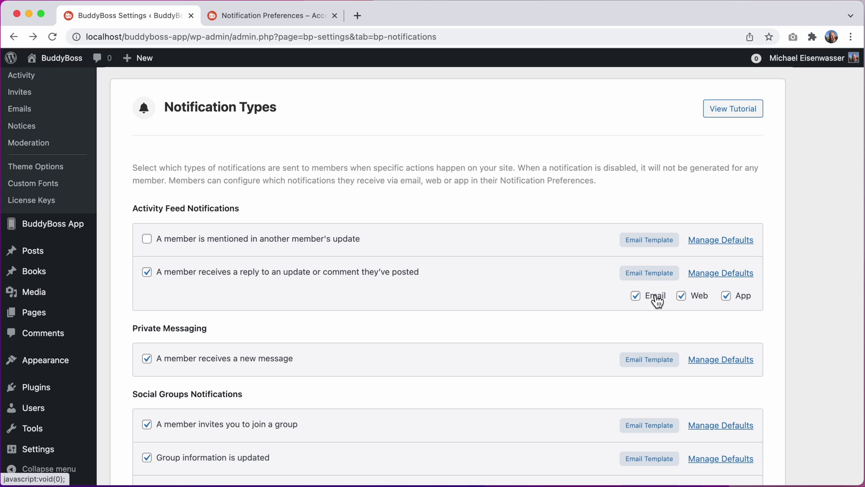
left_click(682, 297)
left_click(727, 299)
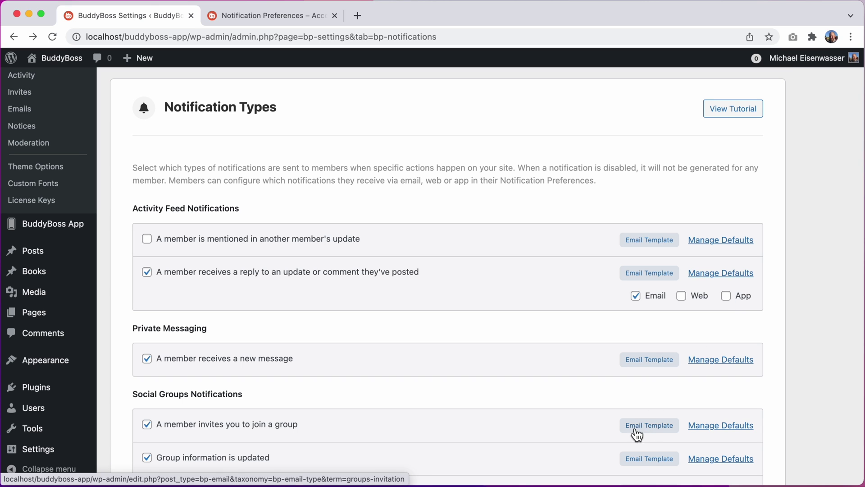
- Review the remaining notification types for social groups, forums and connections
scroll(593, 429, "down", 8)
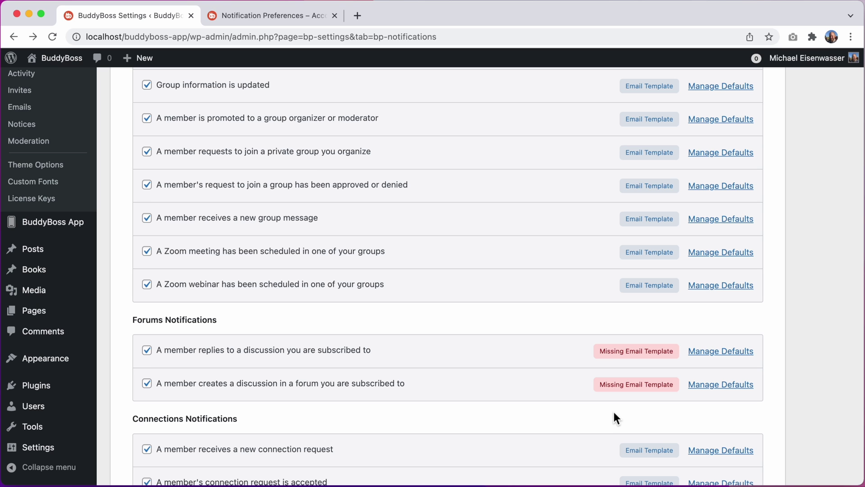
scroll(615, 418, "down", 6)
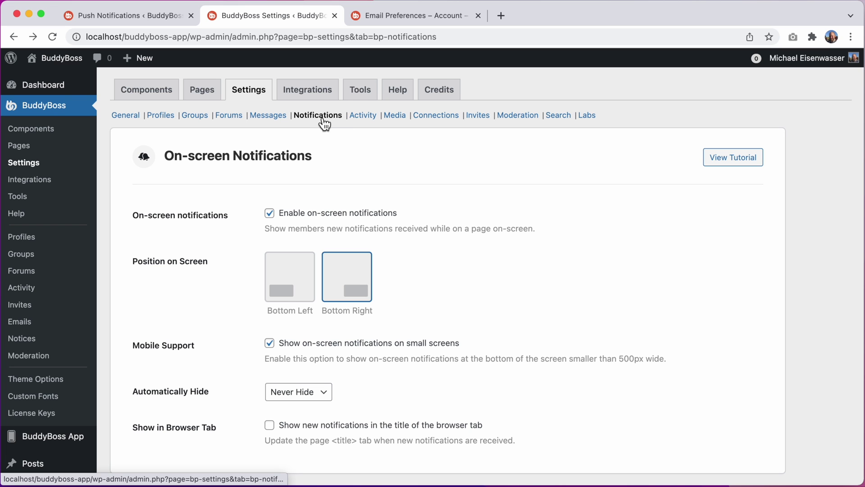
- Open the BuddyBoss Labs settings from the notice under Notification Types
scroll(361, 161, "down", 5)
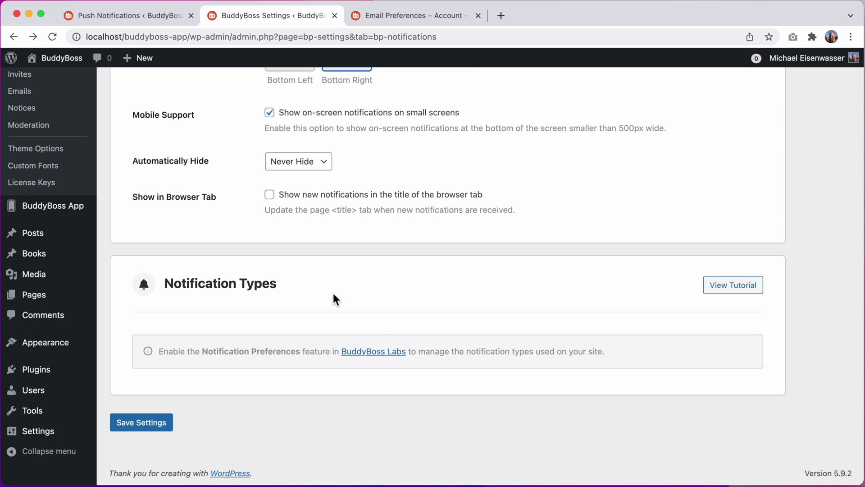
left_click(362, 357)
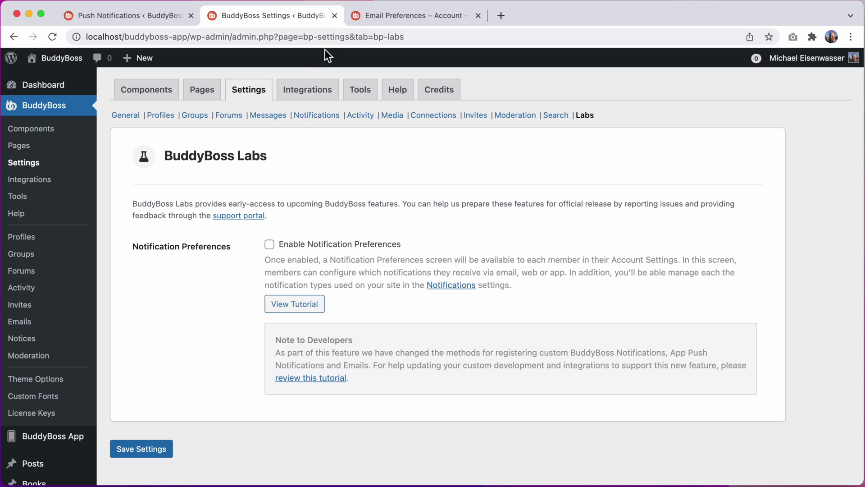
- Examine the existing Email Preferences page in the member's account settings
left_click(370, 17)
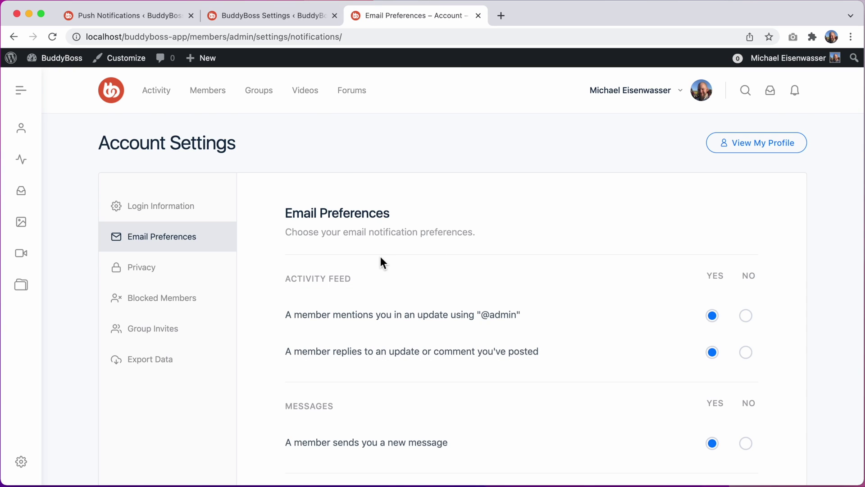
scroll(381, 259, "down", 4)
scroll(381, 259, "up", 4)
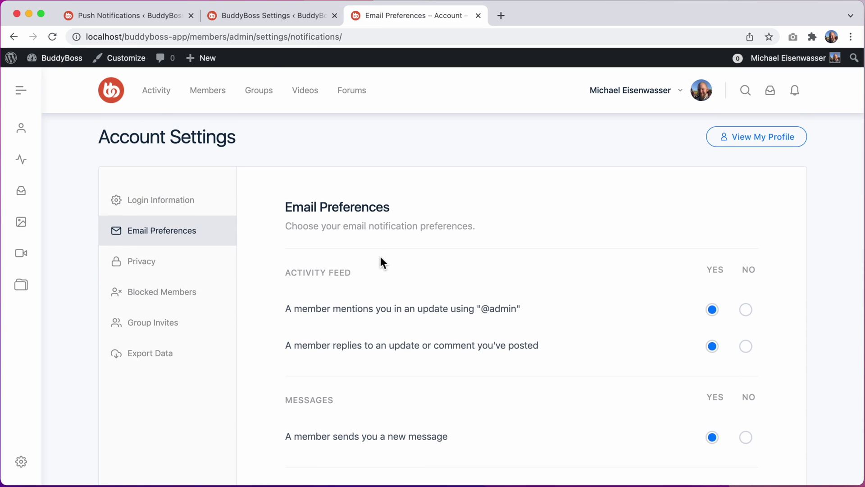
- Enable Notification Preferences in BuddyBoss Labs and save the settings
left_click(271, 25)
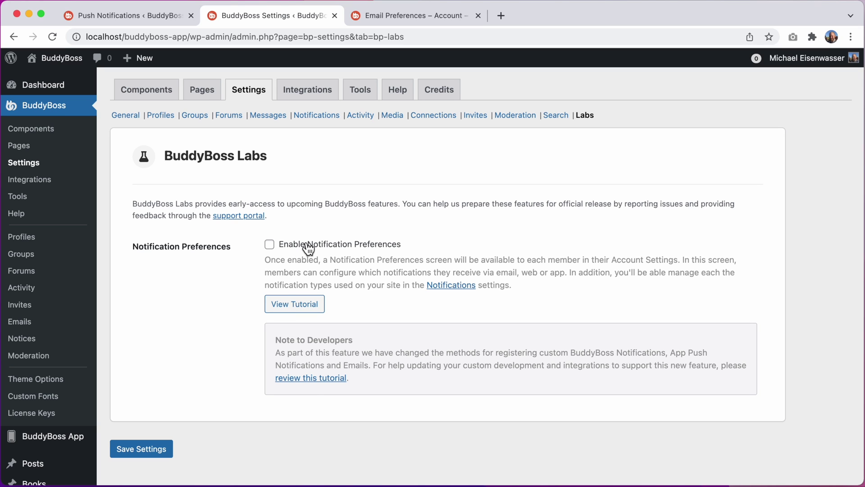
left_click(273, 245)
left_click(163, 449)
- Open the Notifications settings and review the available notification types
left_click(452, 286)
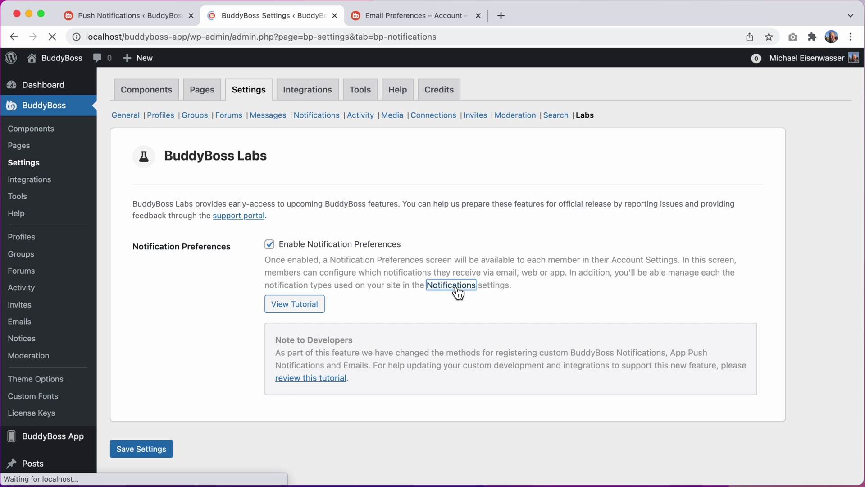
scroll(458, 293, "down", 10)
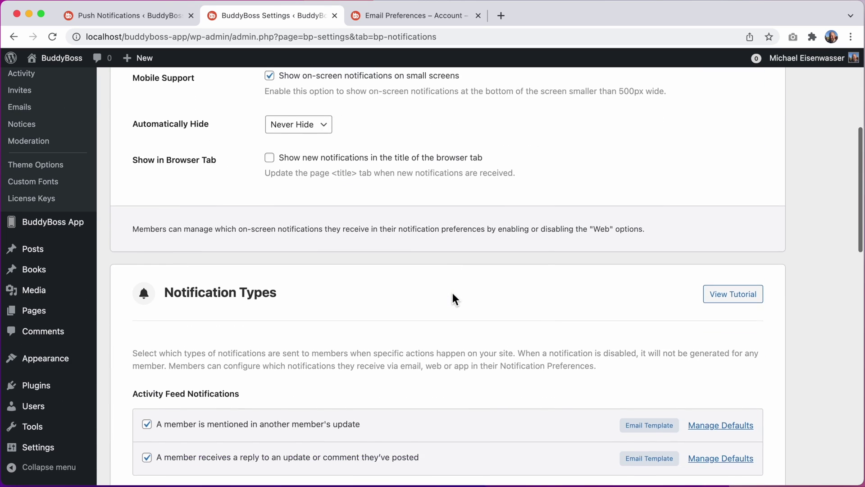
scroll(452, 293, "down", 1)
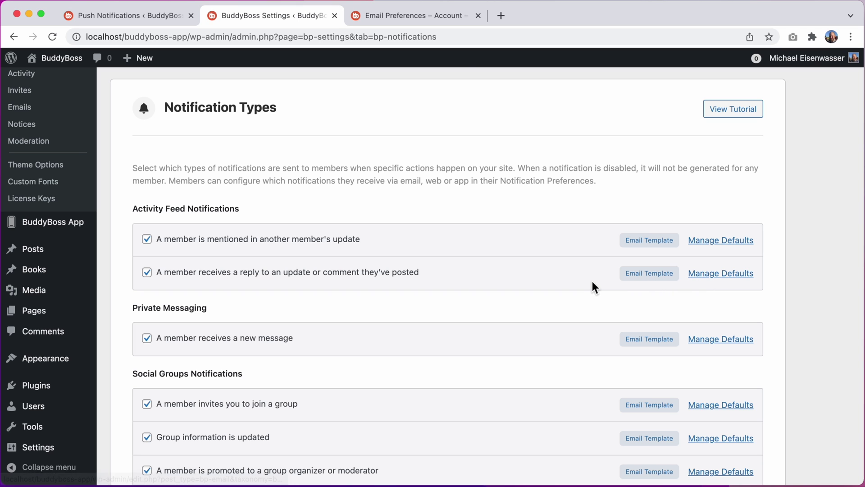
- Look over the member's Email Preferences page and reload it to apply the newly enabled feature
left_click(444, 10)
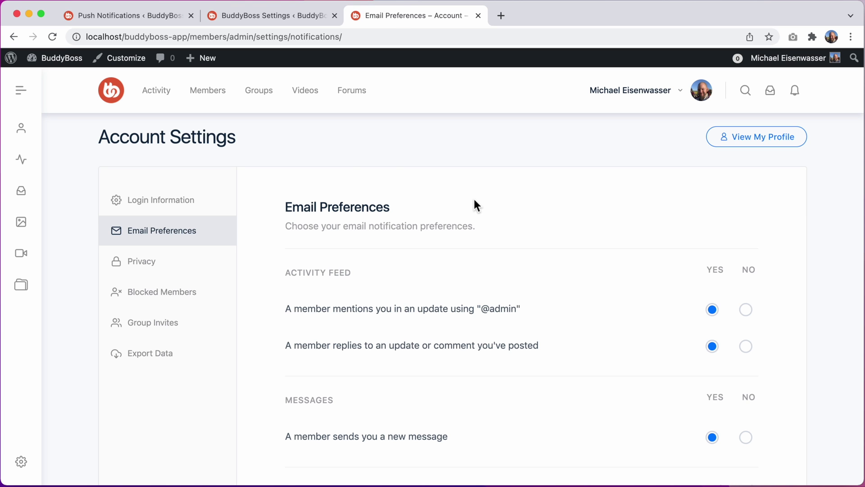
scroll(474, 205, "down", 4)
scroll(474, 200, "up", 4)
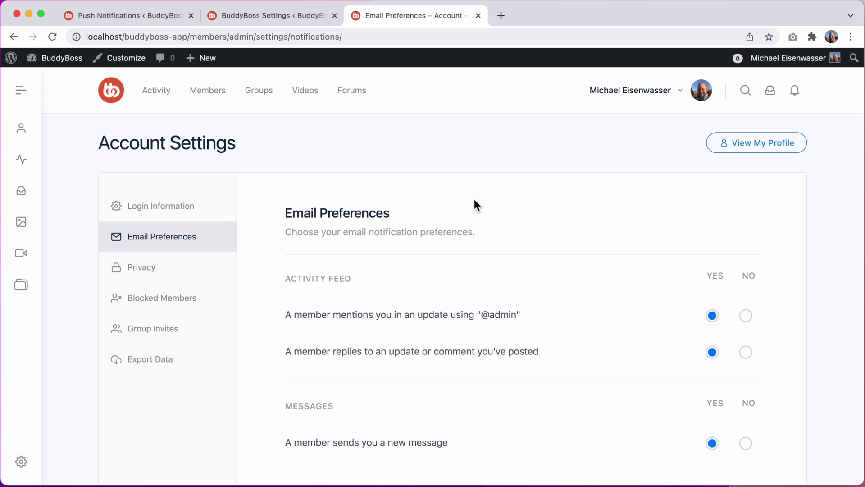
scroll(533, 247, "down", 1)
scroll(533, 247, "up", 1)
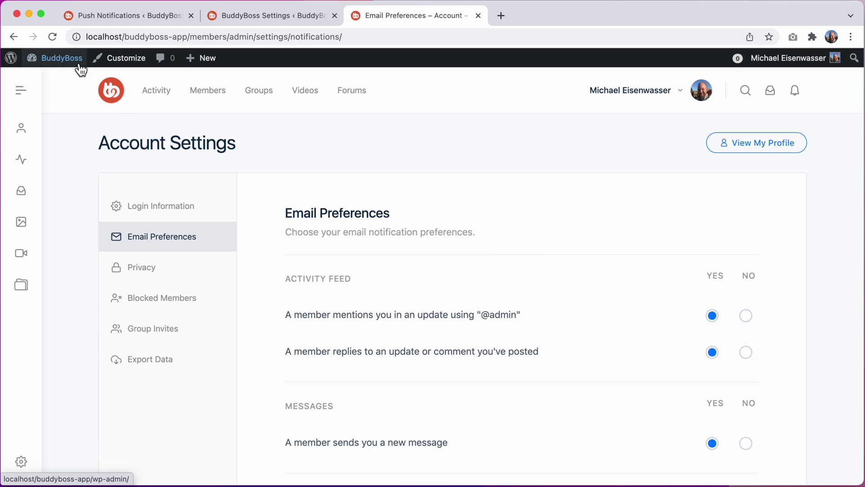
left_click(53, 37)
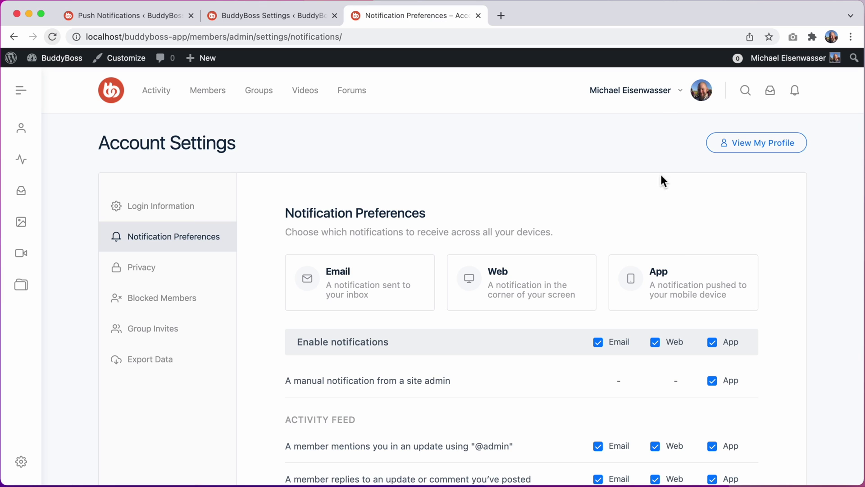
- Examine the profile menu links and compare the member's preferences page with the site's notification types
mouse_move(657, 97)
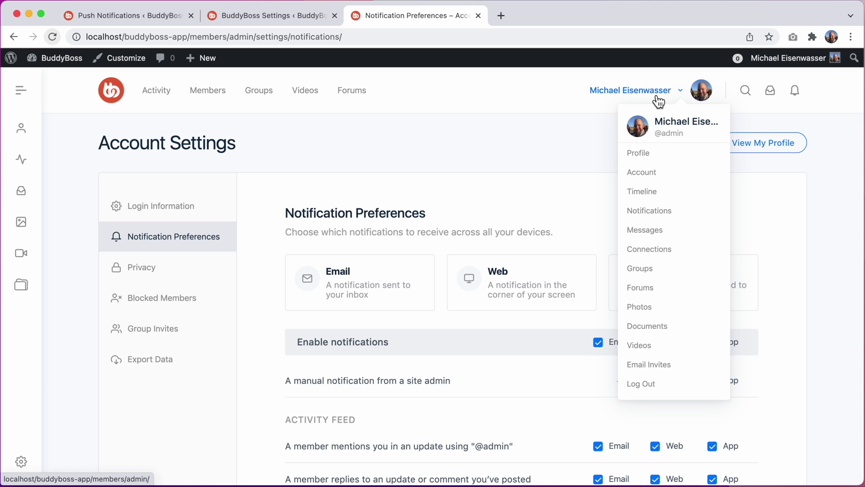
mouse_move(657, 176)
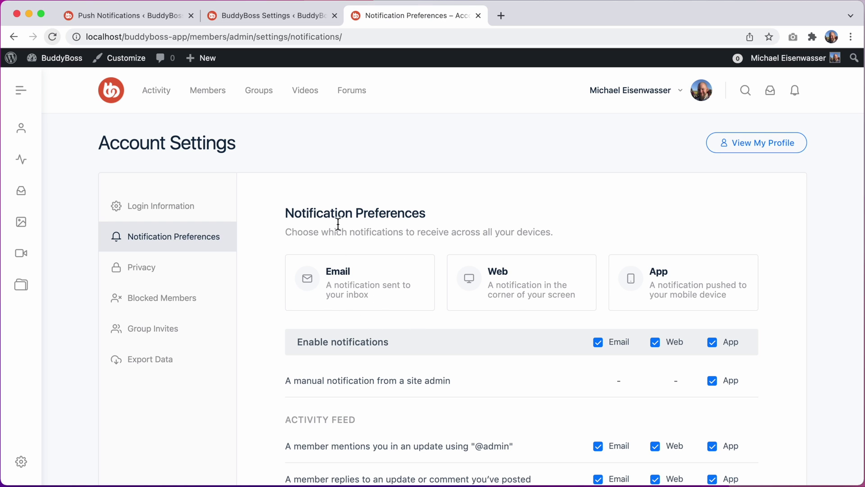
left_click(283, 21)
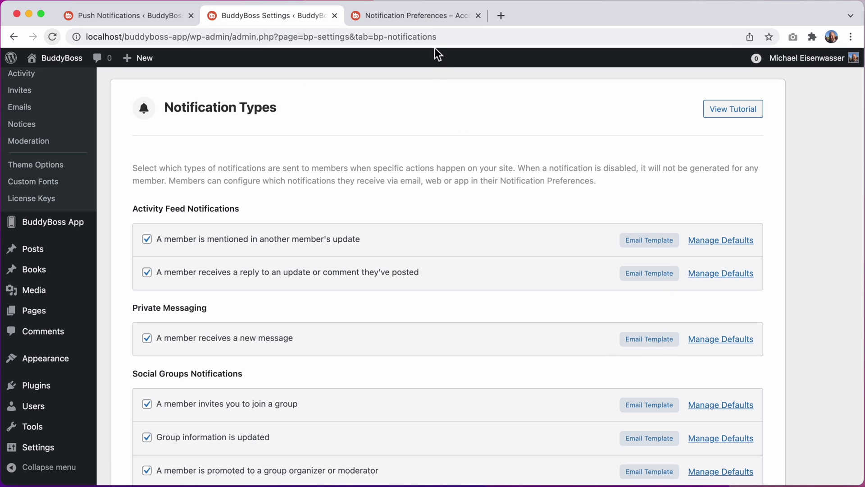
left_click(414, 16)
- Turn off Email for both Activity Feed notifications, mentions and replies, in the member's preferences
scroll(546, 252, "down", 3)
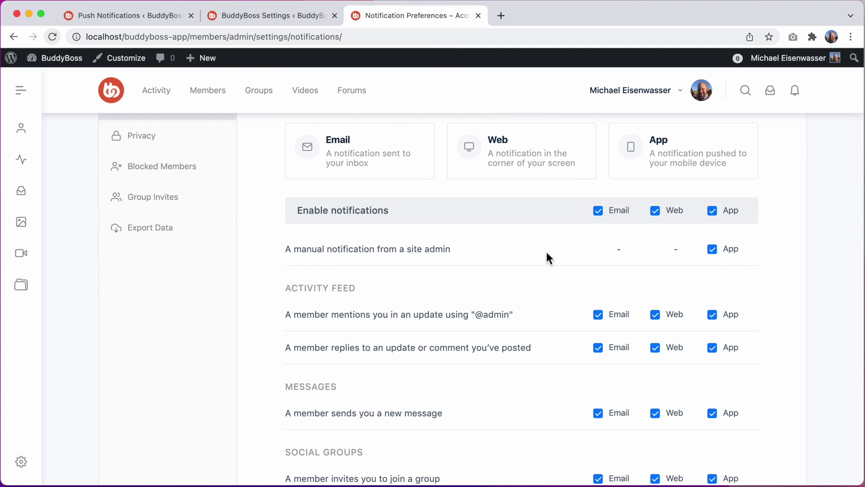
left_click(598, 314)
left_click(597, 348)
- Switch the overall Email option for Enable notifications off and back on
scroll(592, 370, "up", 3)
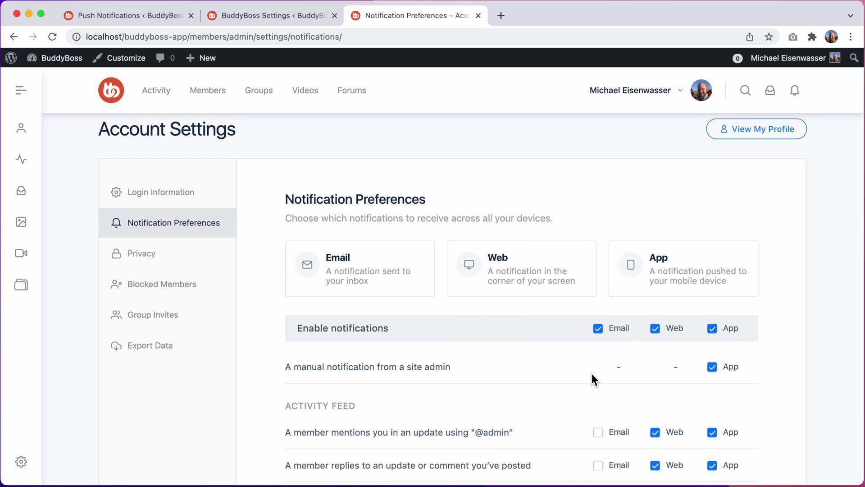
left_click(600, 332)
left_click(599, 333)
- Dismiss the on-screen notification about the member mention
scroll(574, 334, "up", 1)
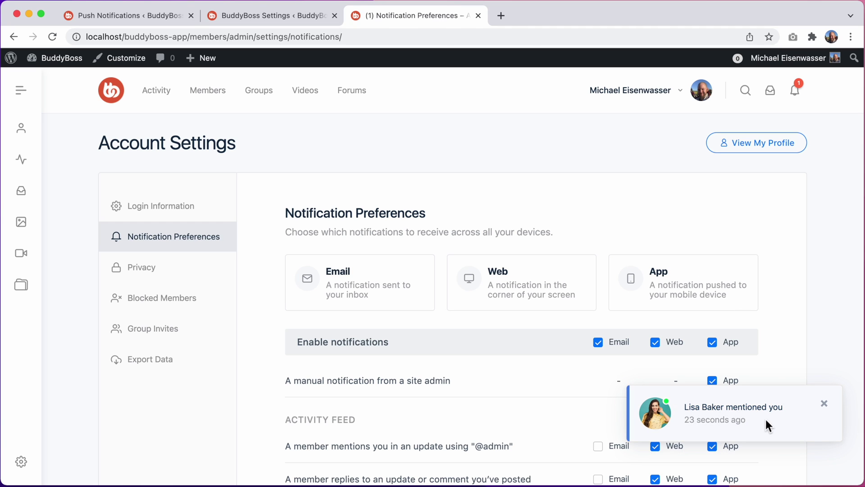
left_click(826, 403)
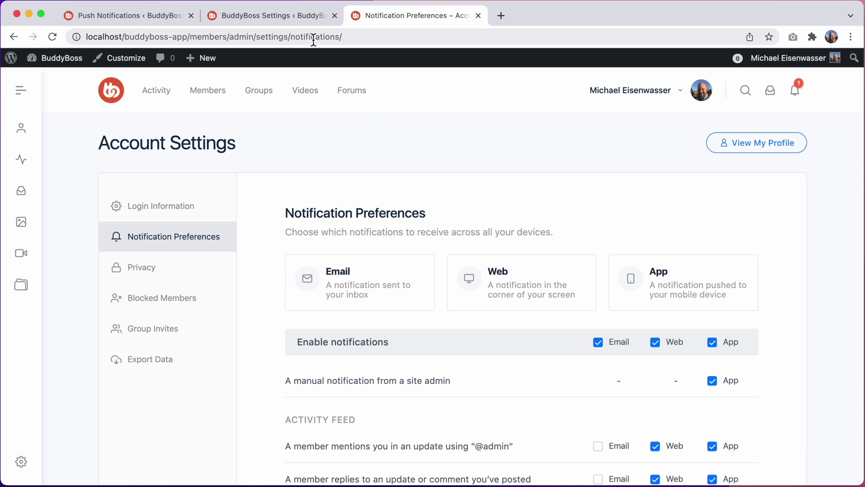
- Disable on-screen notifications in the BuddyBoss Notifications settings and save the settings
left_click(307, 23)
scroll(326, 80, "up", 10)
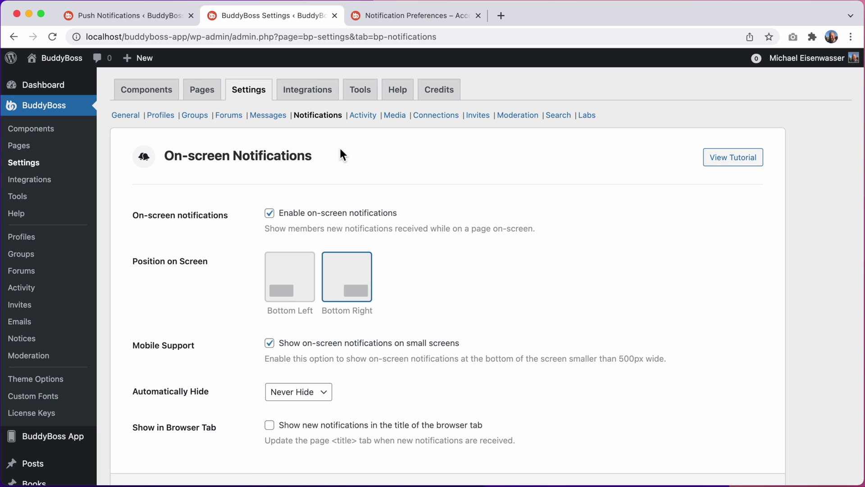
left_click(270, 214)
scroll(246, 248, "down", 3)
scroll(245, 248, "down", 20)
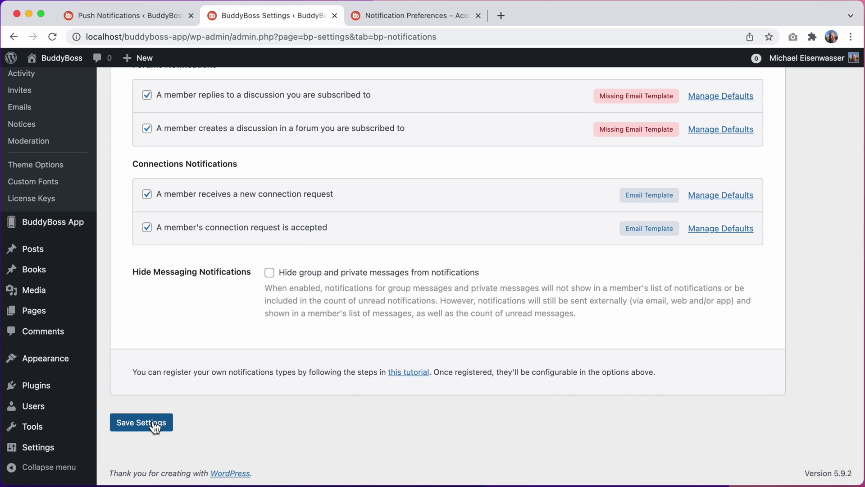
left_click(156, 423)
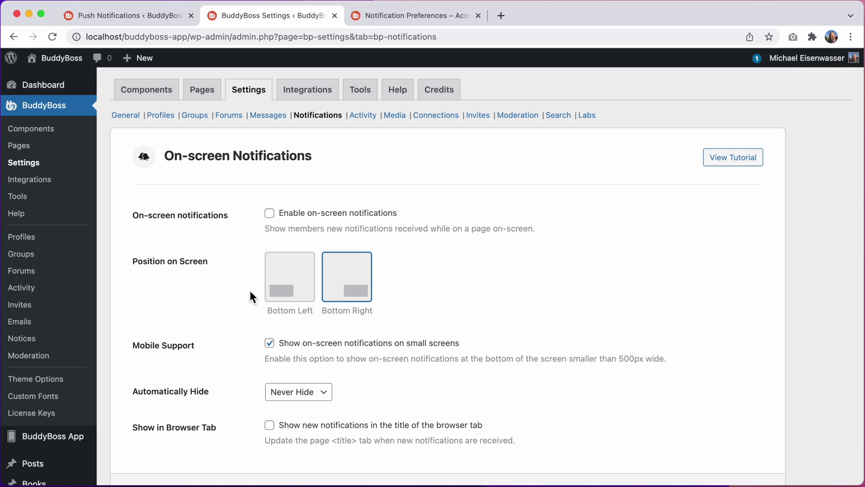
- Reload the member's Notification Preferences page and examine which delivery options are offered
left_click(384, 23)
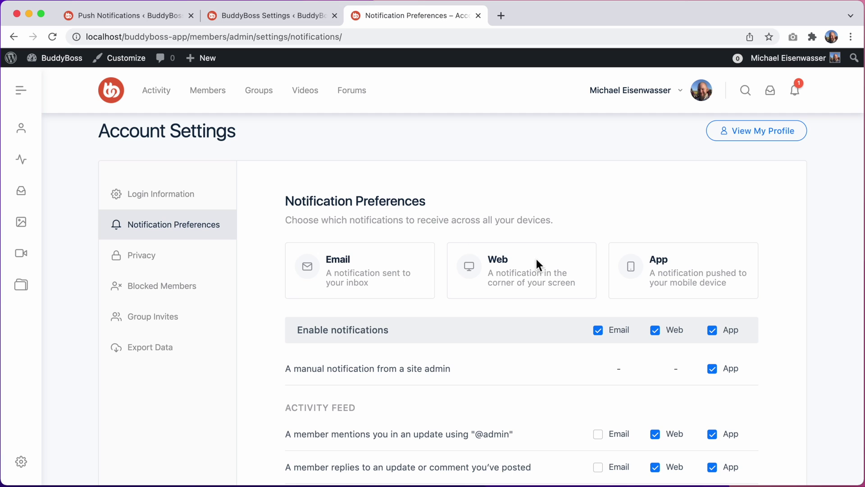
left_click(54, 40)
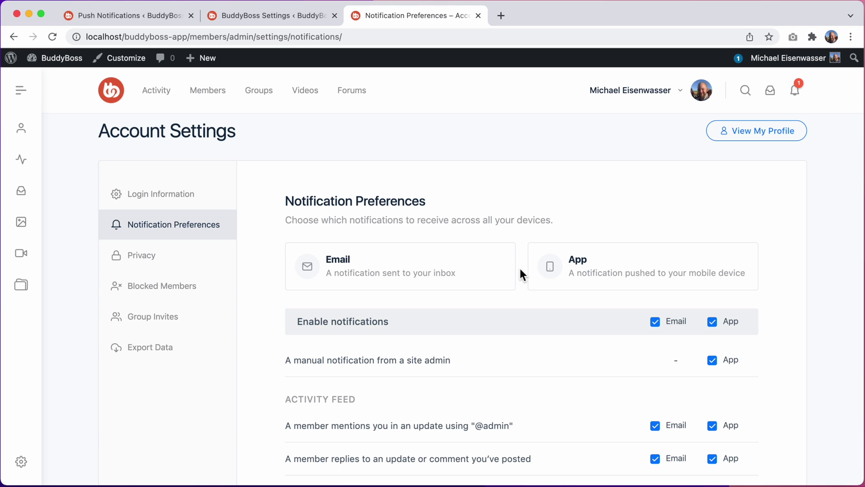
scroll(702, 299, "down", 3)
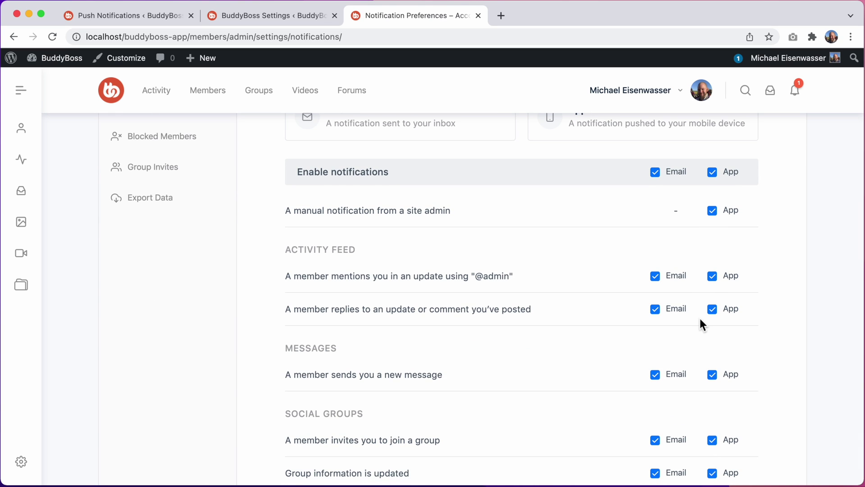
scroll(699, 318, "up", 3)
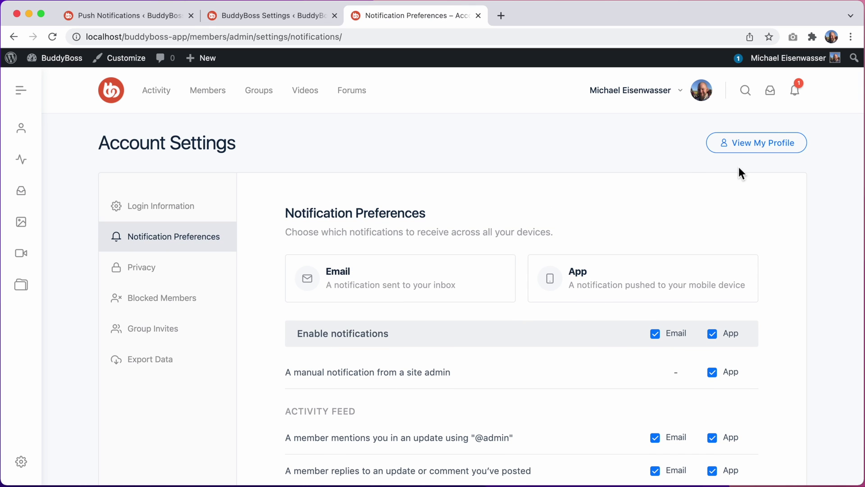
- Mark all notifications as read in the member's notifications list
left_click(795, 95)
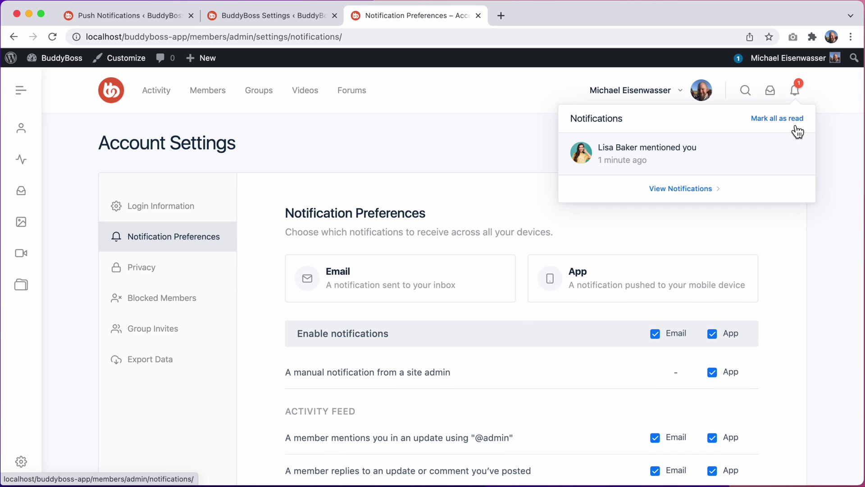
left_click(798, 155)
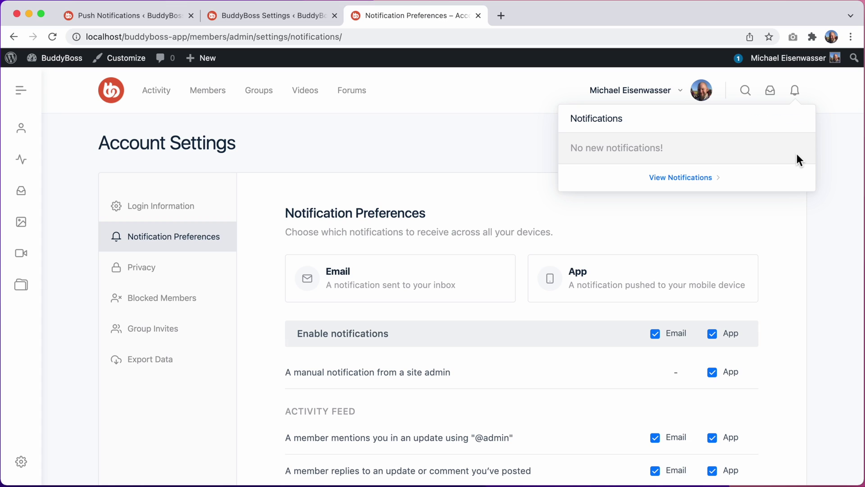
- Advance the drafted push notification to its scheduling options and compare it with the manual-notification entry in the member's Notification Preferences
left_click(793, 226)
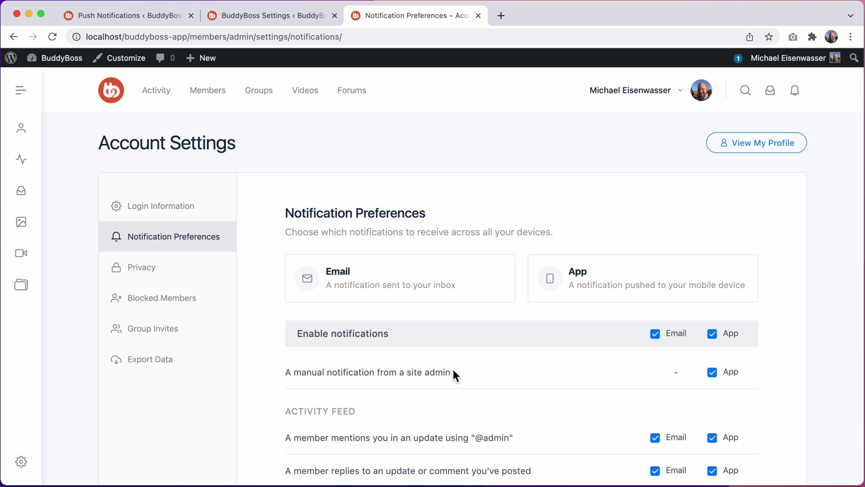
left_click(150, 19)
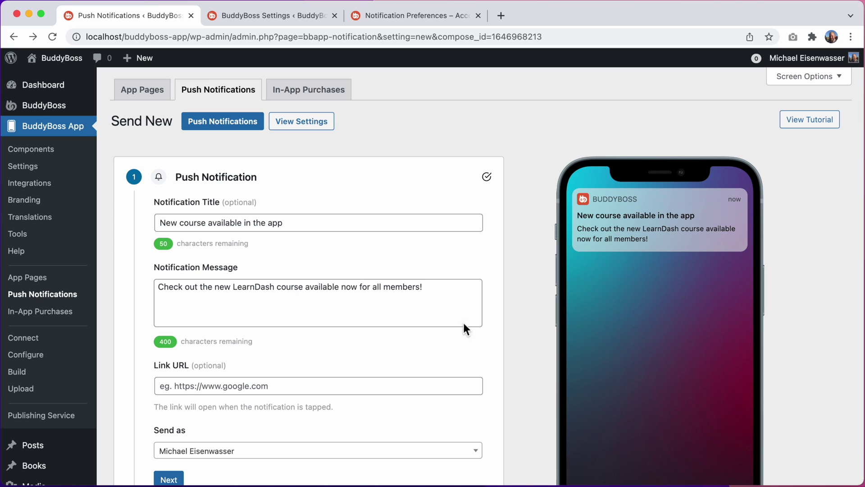
left_click(171, 478)
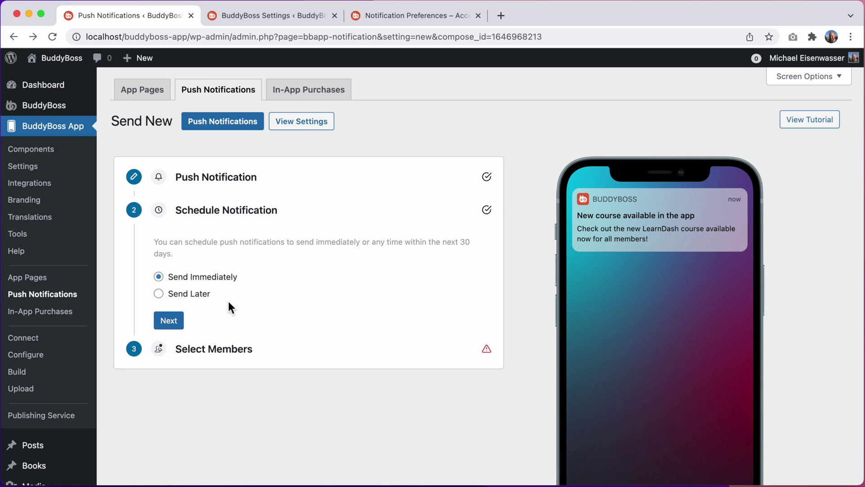
left_click(453, 17)
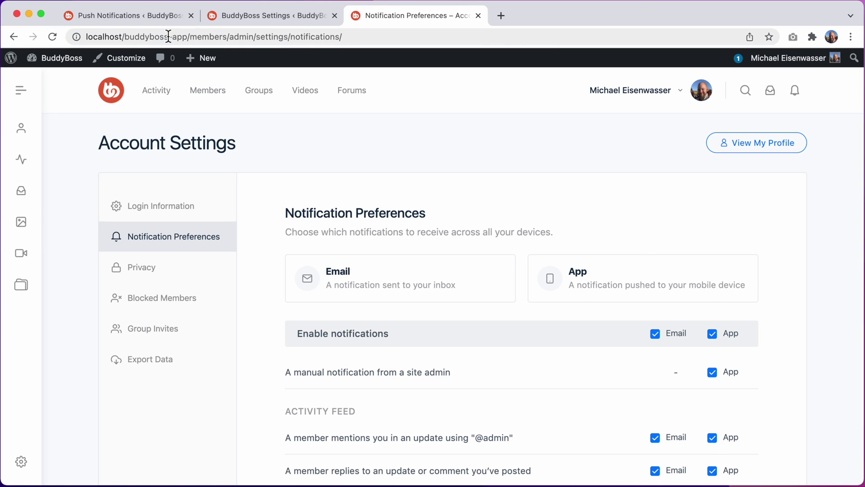
left_click(163, 18)
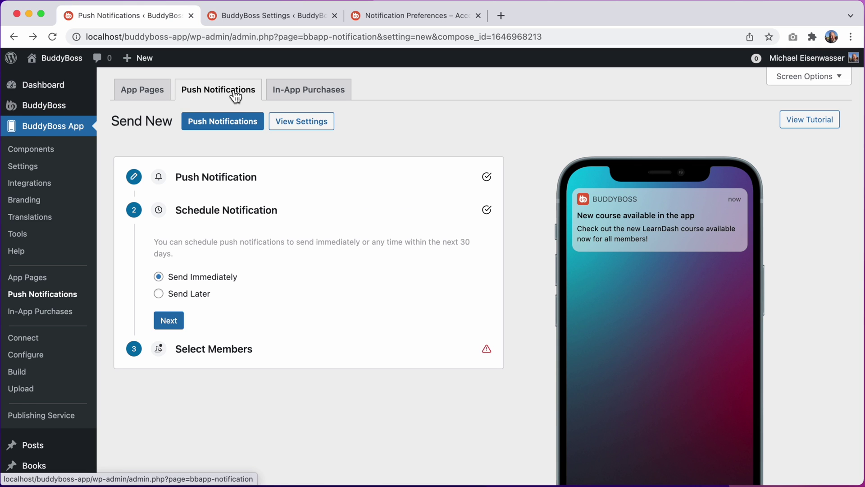
- Deactivate the Push Notifications component of BuddyBoss App and reload the member's Notification Preferences page
left_click(77, 151)
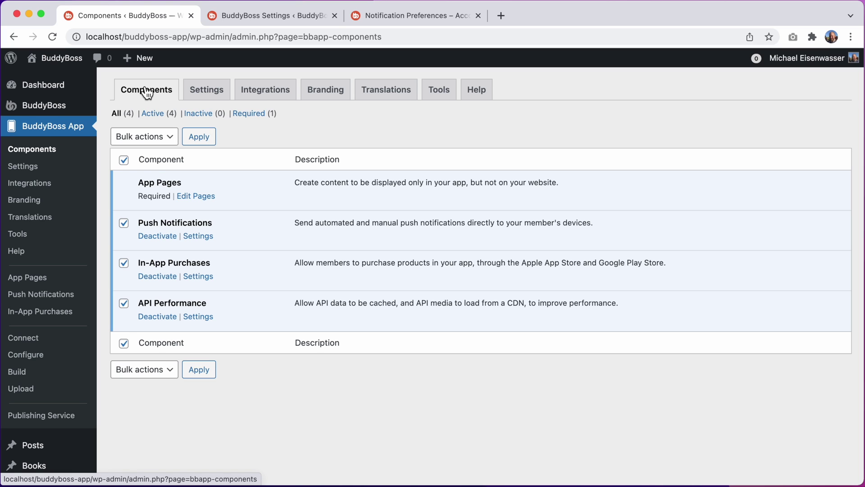
left_click(157, 239)
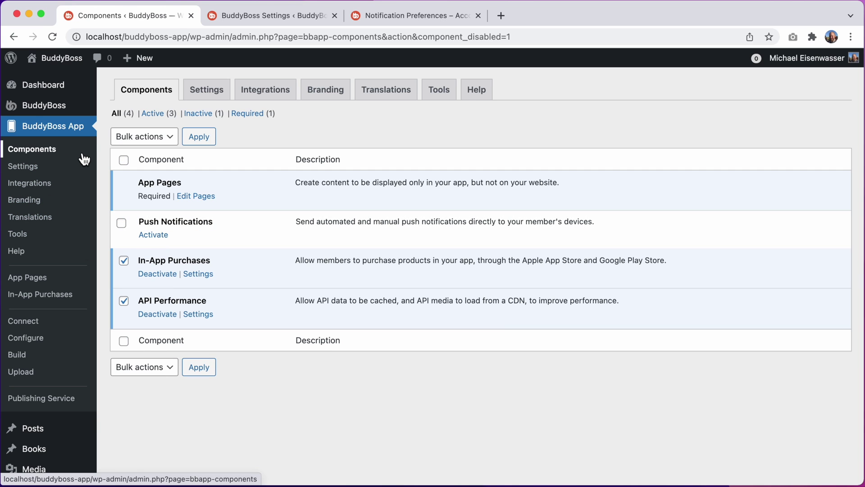
left_click(389, 17)
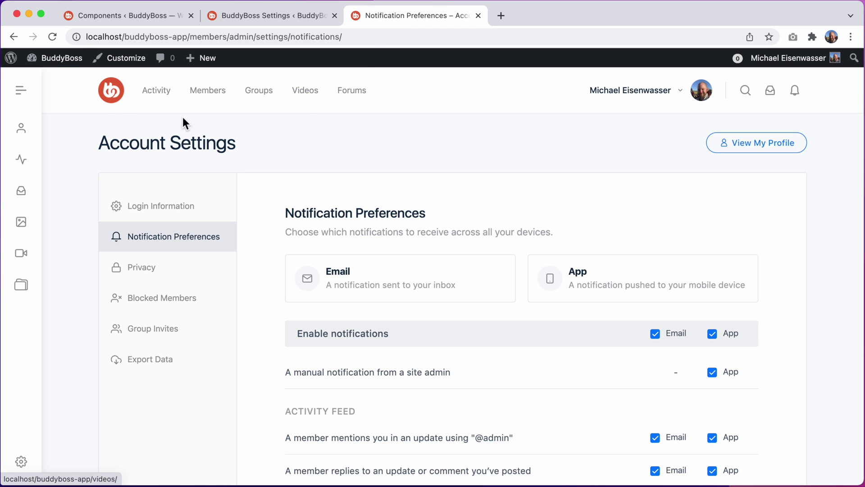
left_click(54, 40)
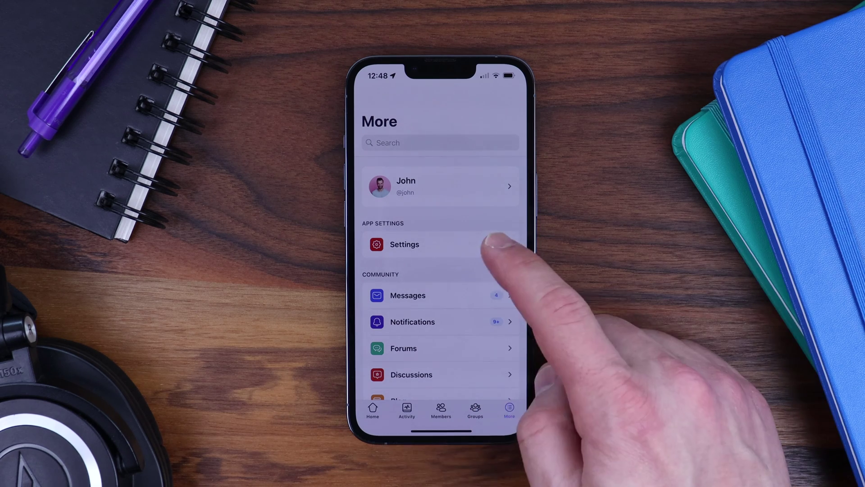
- In the mobile app's settings, open Notification Preferences and look through the notification types
left_click(487, 244)
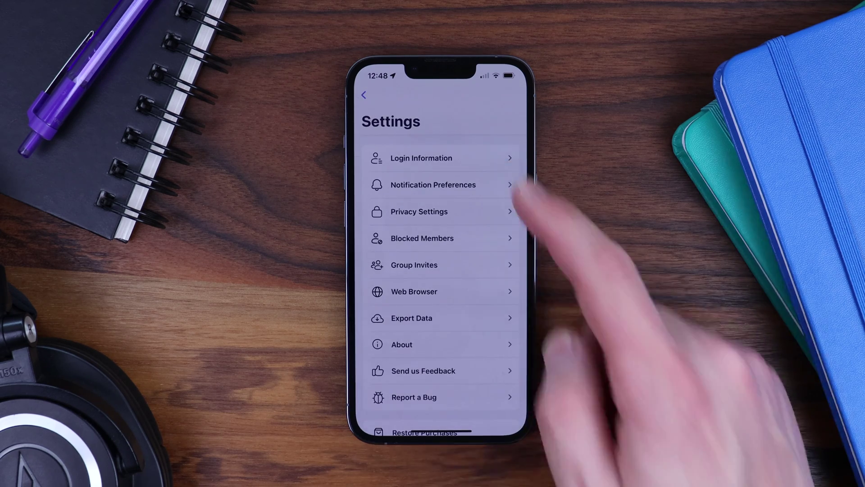
left_click(498, 185)
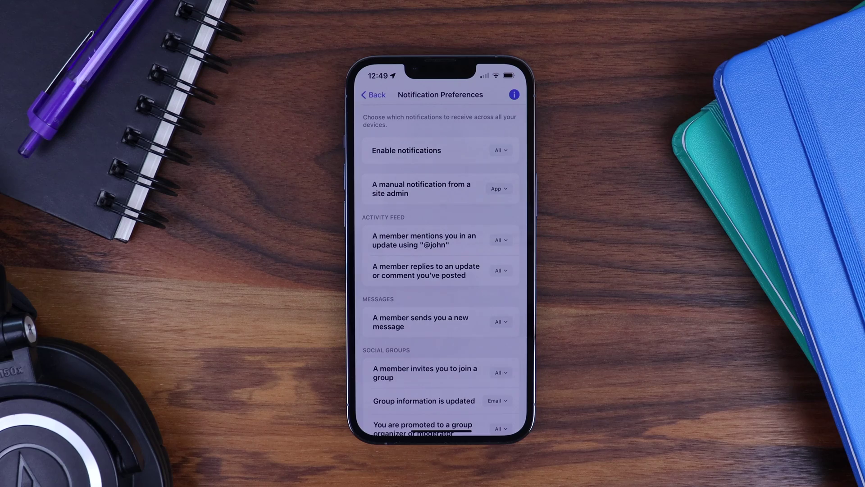
scroll(487, 344, "down", 10)
scroll(489, 383, "up", 10)
- Turn off Web and App delivery for "A member sends you a new message" and view the explanation of the delivery types
left_click(501, 321)
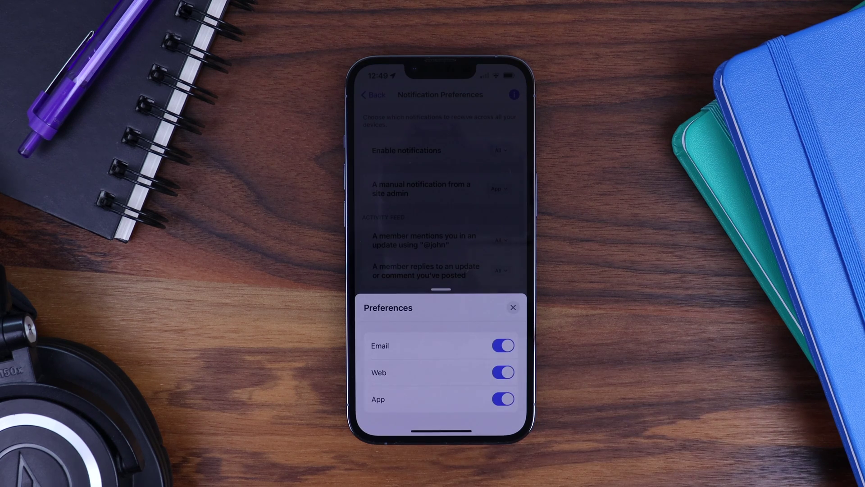
left_click(503, 372)
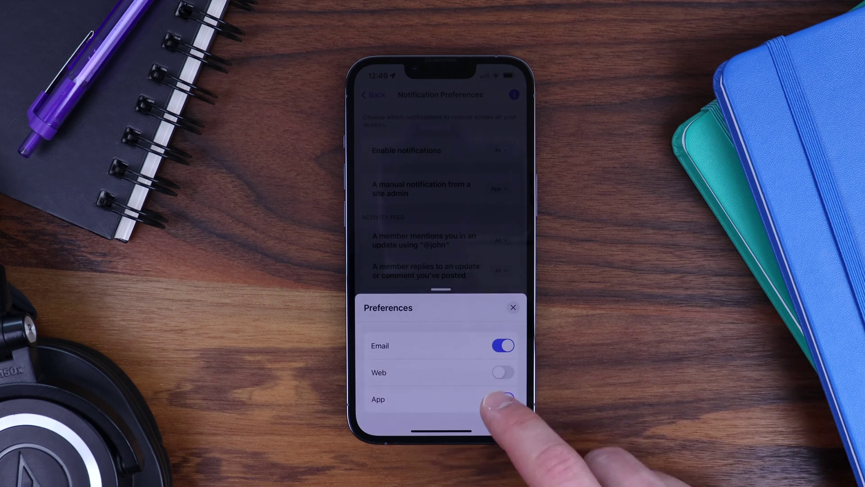
left_click(503, 399)
left_click(513, 307)
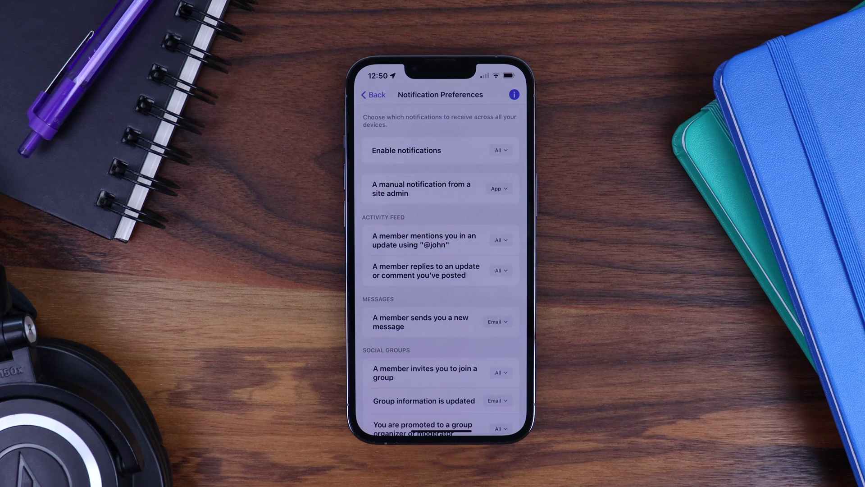
left_click(514, 94)
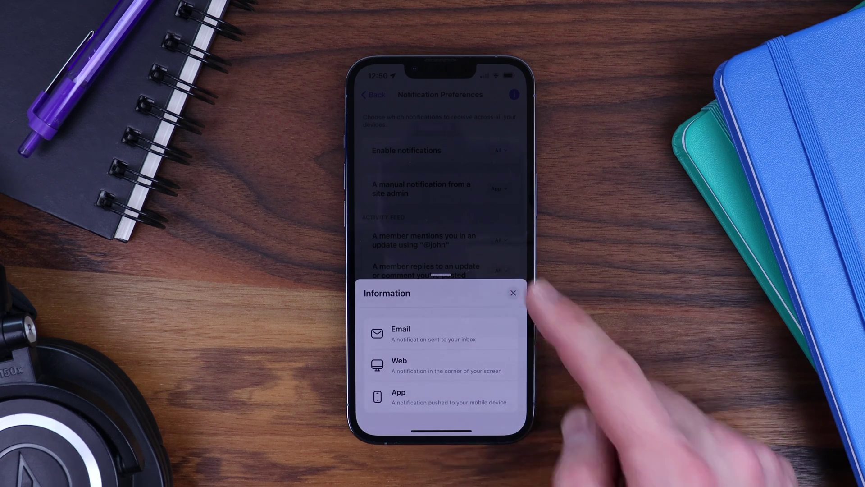
left_click(513, 293)
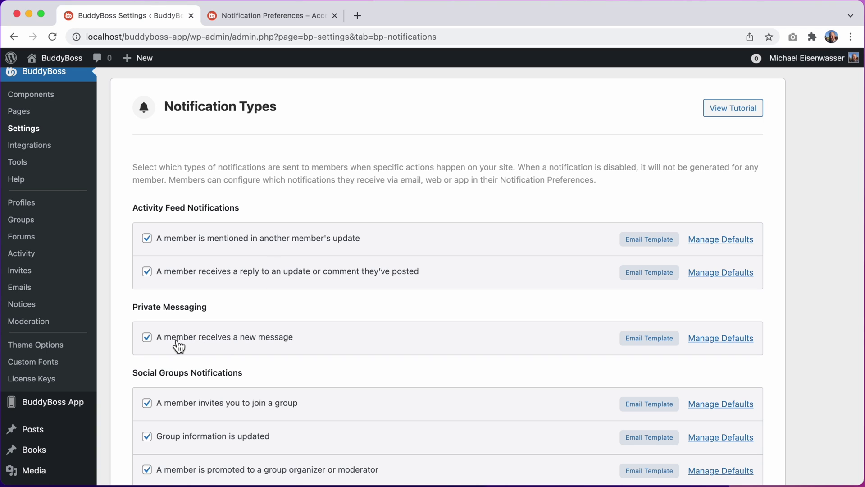
- Disable the "A member receives a new message" notification type in the BuddyBoss settings on the website and save
left_click(147, 338)
scroll(149, 347, "down", 15)
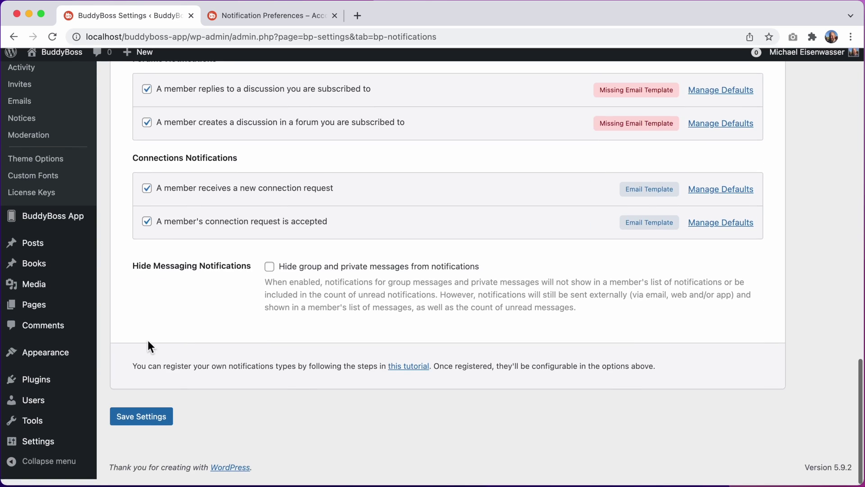
left_click(142, 425)
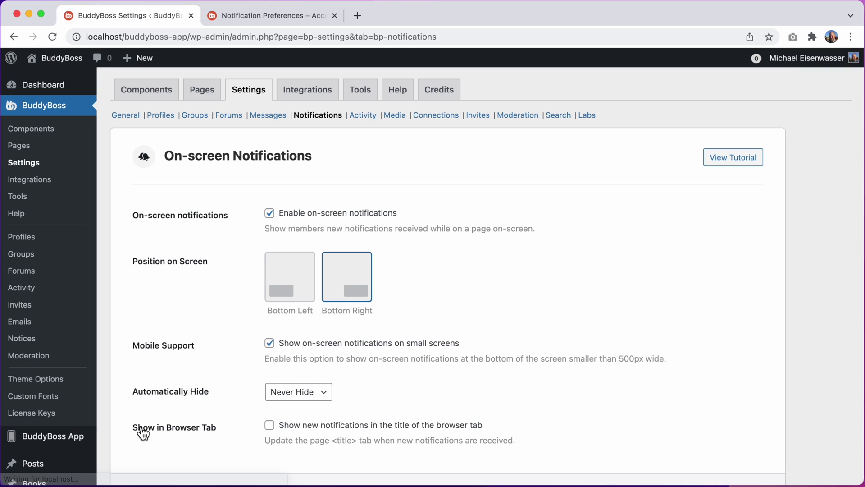
- Reload the member's Notification Preferences page and check whether the Messages section is still offered
left_click(263, 20)
scroll(254, 206, "down", 5)
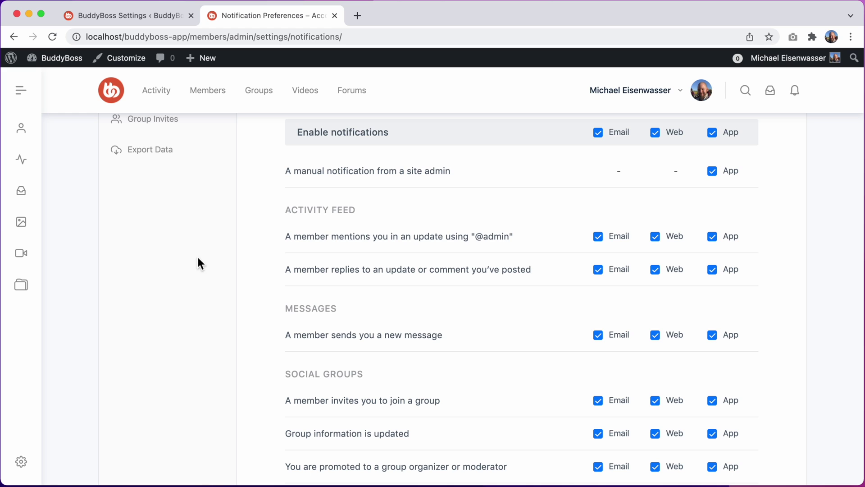
left_click(53, 38)
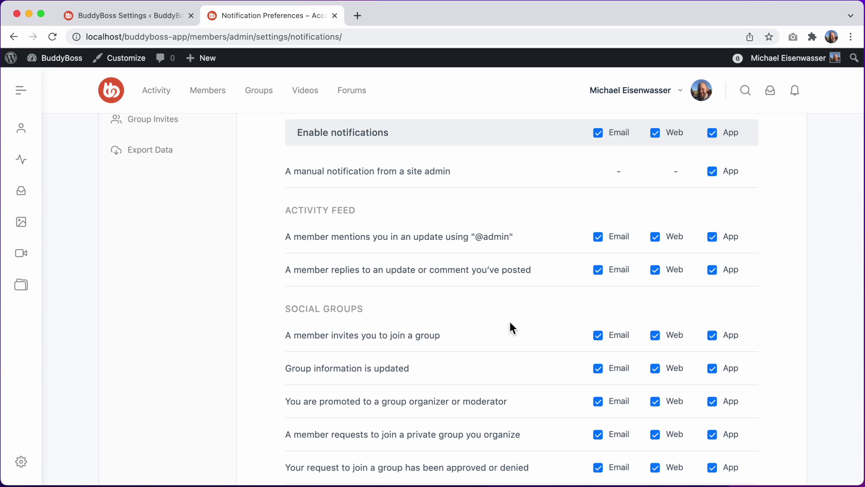
- Turn off the Web and App defaults for "A member is mentioned in another member's update" and save the settings
left_click(161, 19)
scroll(232, 225, "down", 5)
scroll(231, 226, "down", 5)
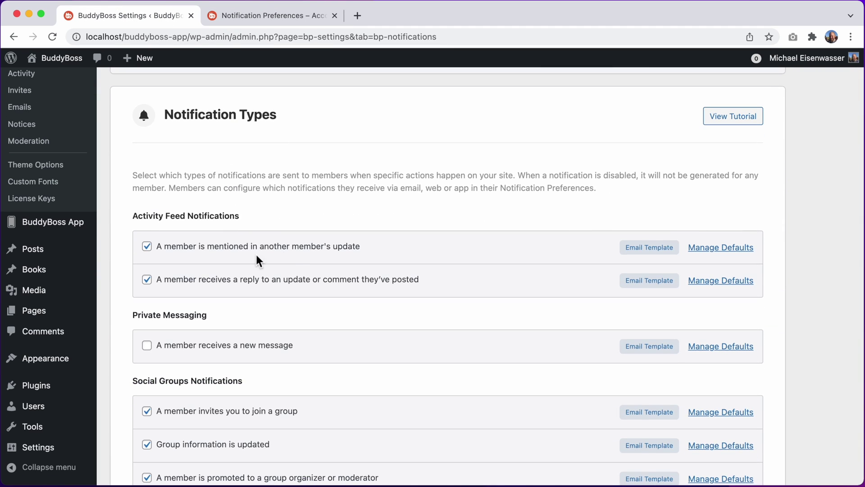
left_click(711, 252)
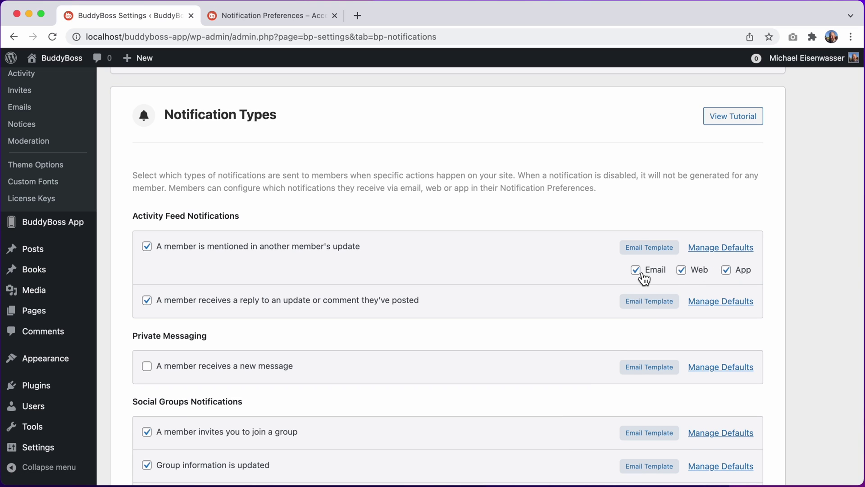
left_click(681, 271)
left_click(726, 271)
scroll(578, 344, "down", 15)
left_click(163, 422)
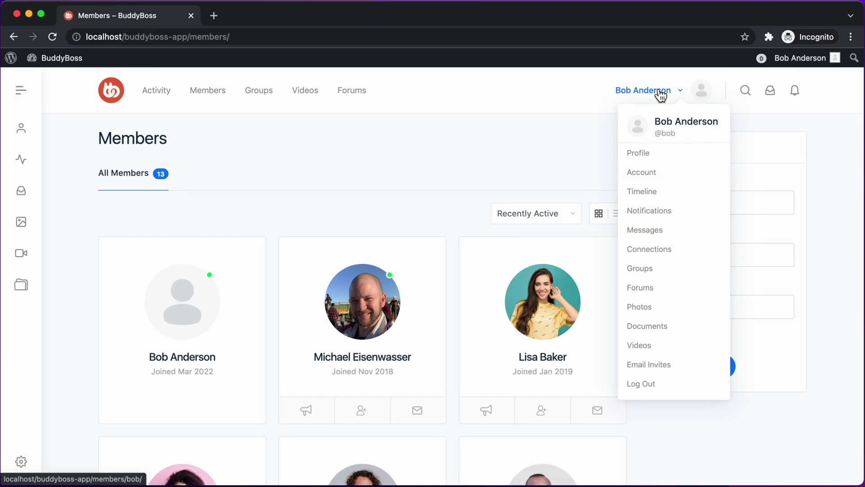
- In the other member's Notification Preferences, enable Web and App delivery for mentions in an update
mouse_move(648, 176)
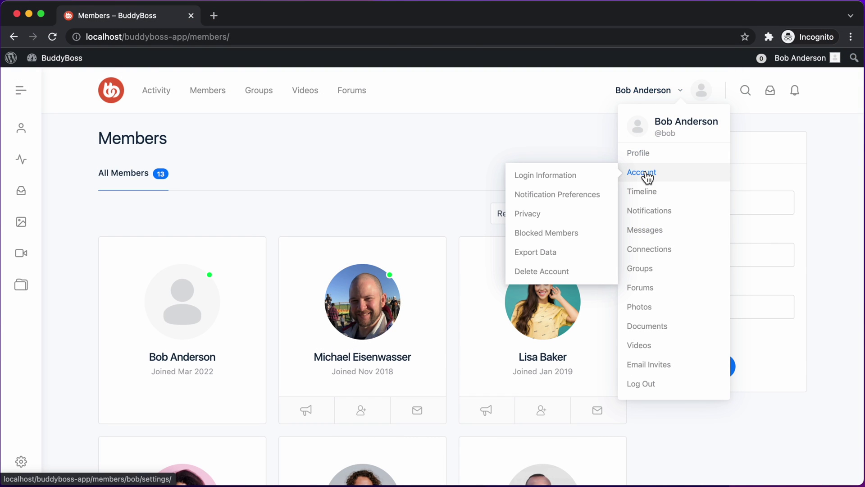
left_click(581, 200)
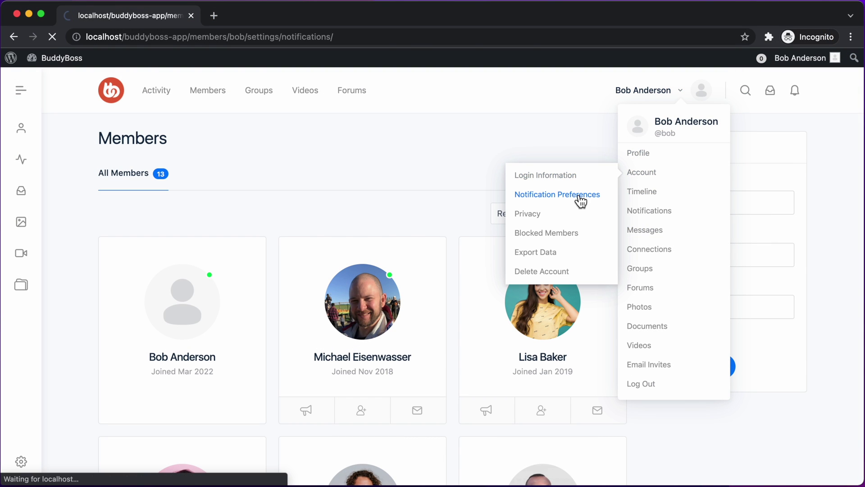
scroll(584, 204, "down", 3)
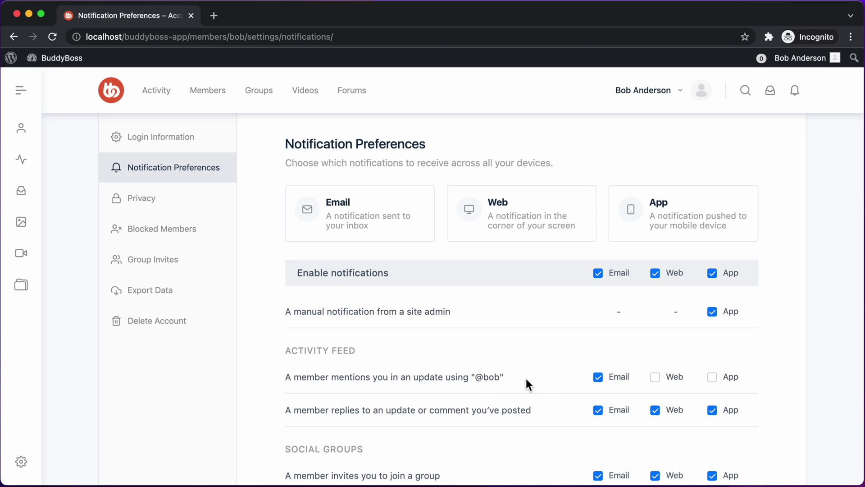
left_click(656, 378)
left_click(722, 387)
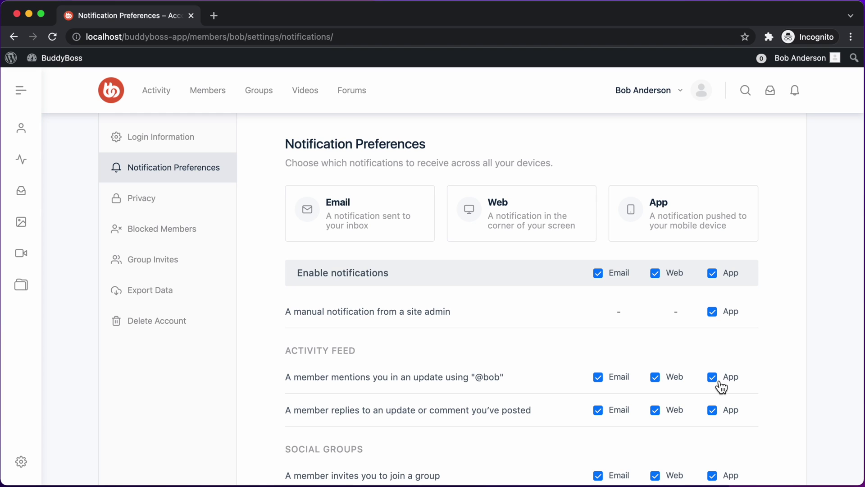
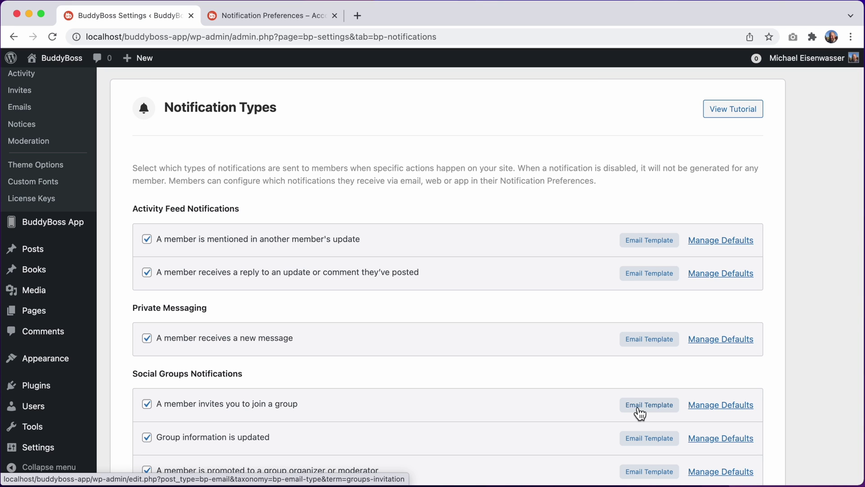
- View the email template for "A member invites you to join a group" and return to the notification settings
left_click(638, 408)
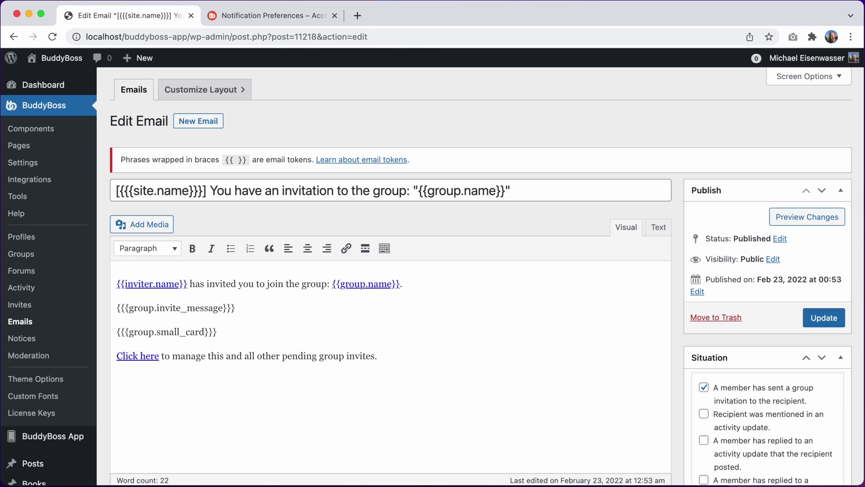
scroll(306, 320, "down", 5)
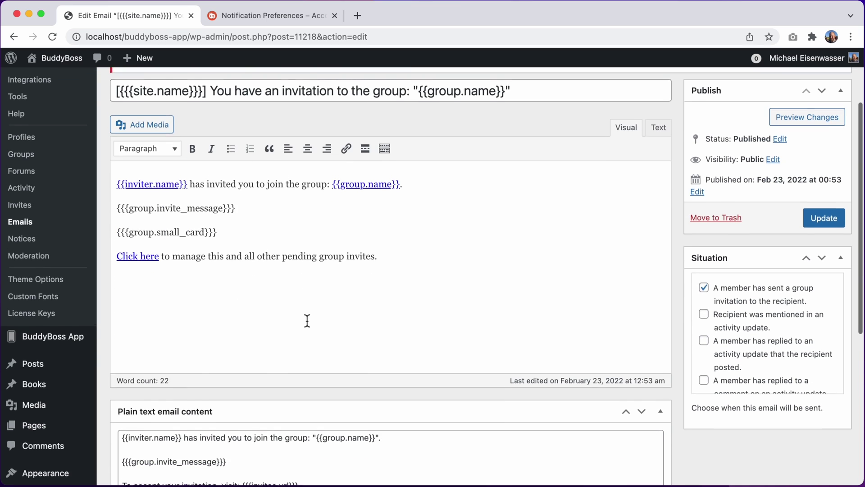
scroll(307, 321, "up", 5)
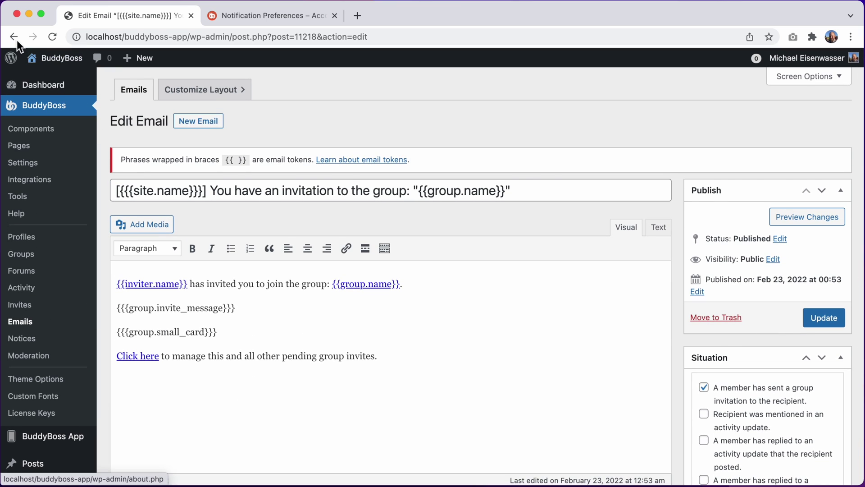
left_click(14, 37)
- Install the missing forum notification email templates by running the "Install missing emails" repair
scroll(381, 194, "down", 10)
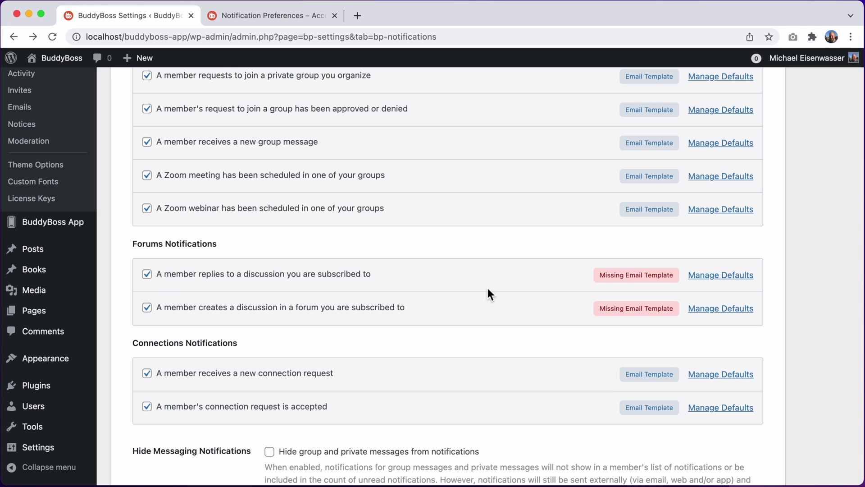
left_click(619, 279)
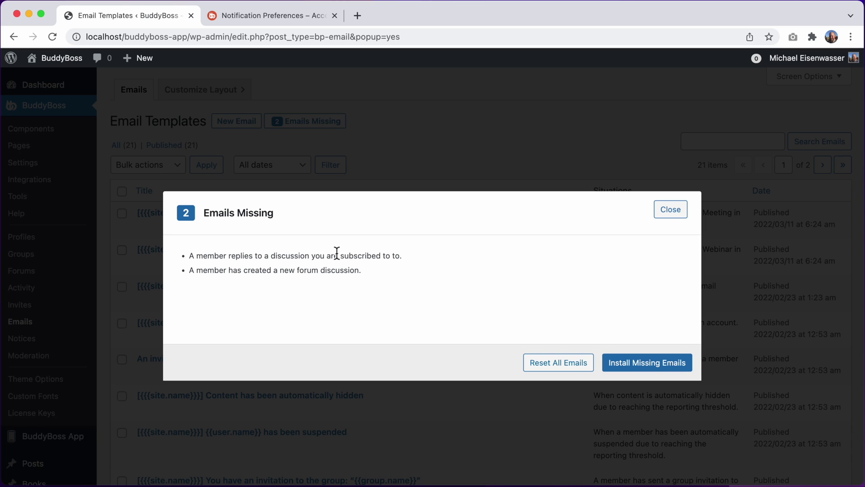
left_click(655, 368)
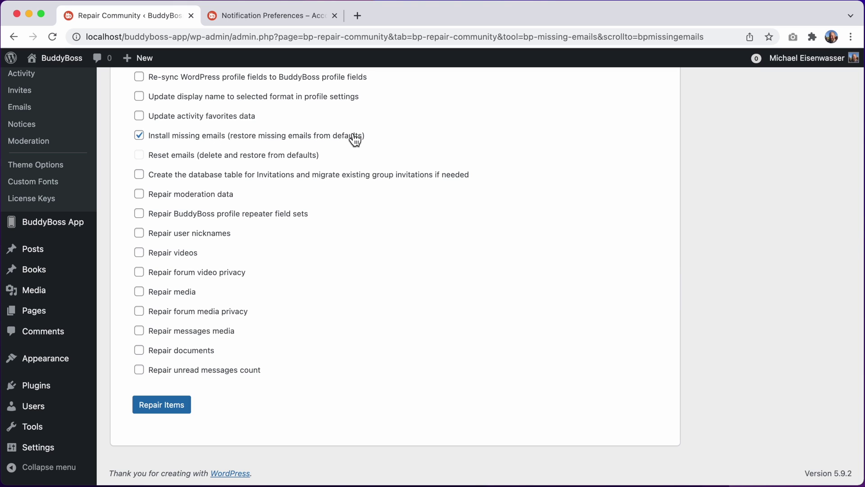
left_click(163, 409)
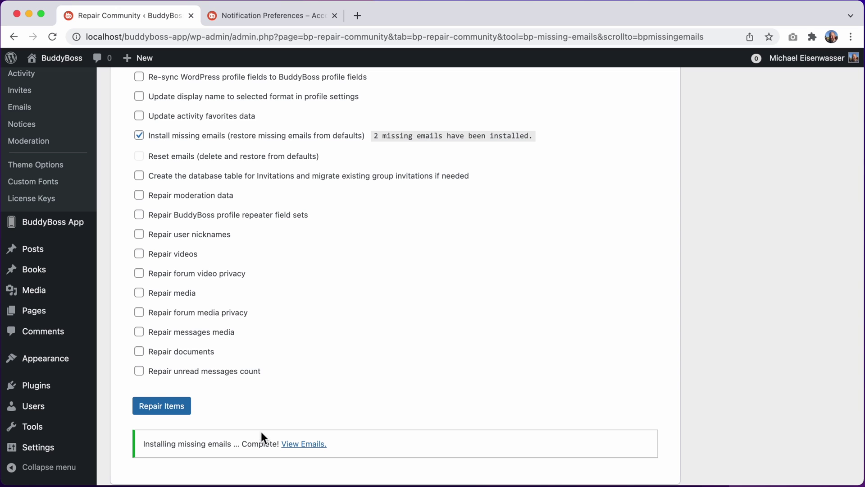
- View the installed emails, then return to the Notification Types settings and find the Hide Messaging Notifications option
left_click(295, 444)
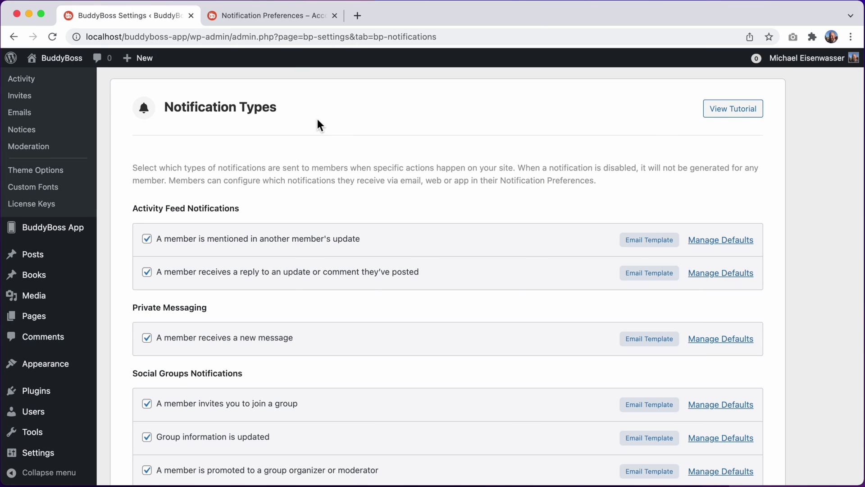
scroll(317, 121, "down", 11)
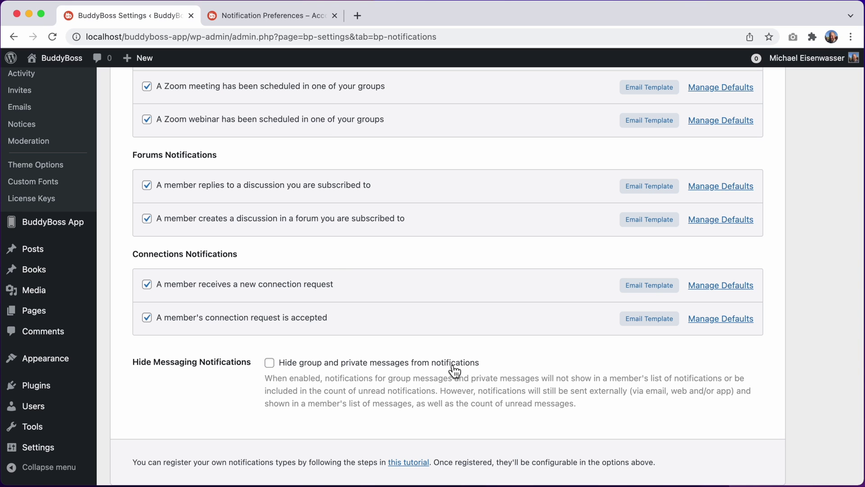
- Check the member's Messages and Notifications dropdowns on the front end for the new private message
left_click(288, 18)
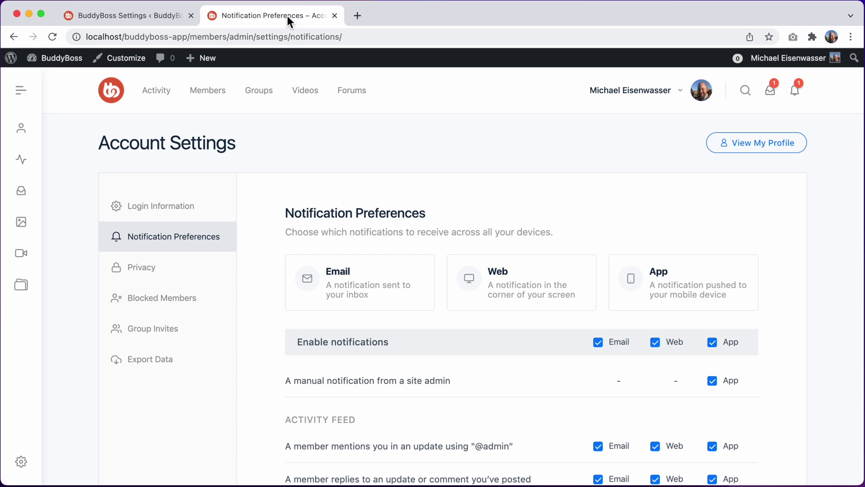
left_click(772, 100)
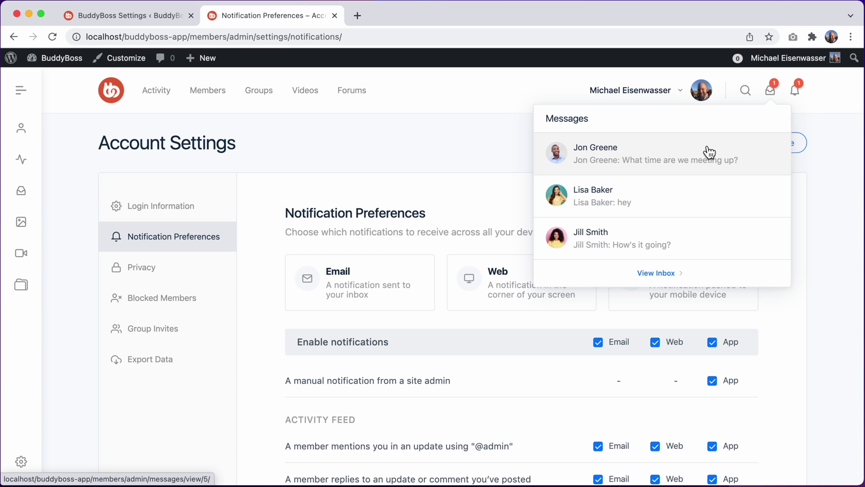
left_click(799, 98)
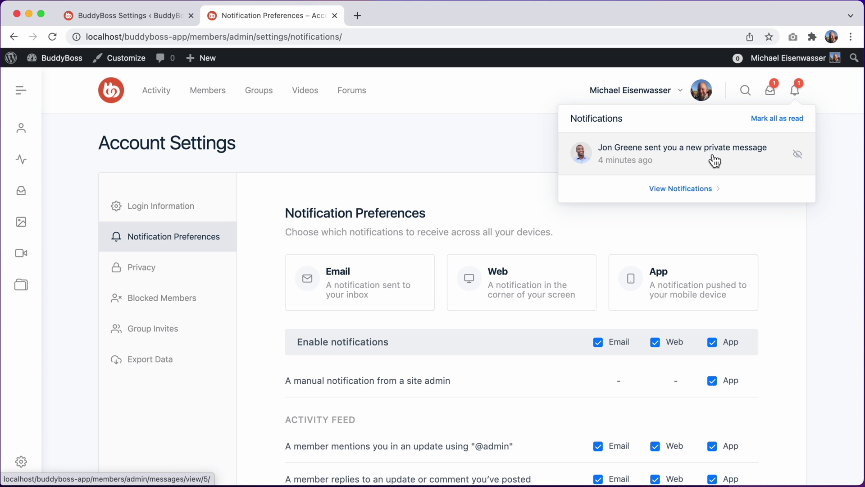
left_click(533, 147)
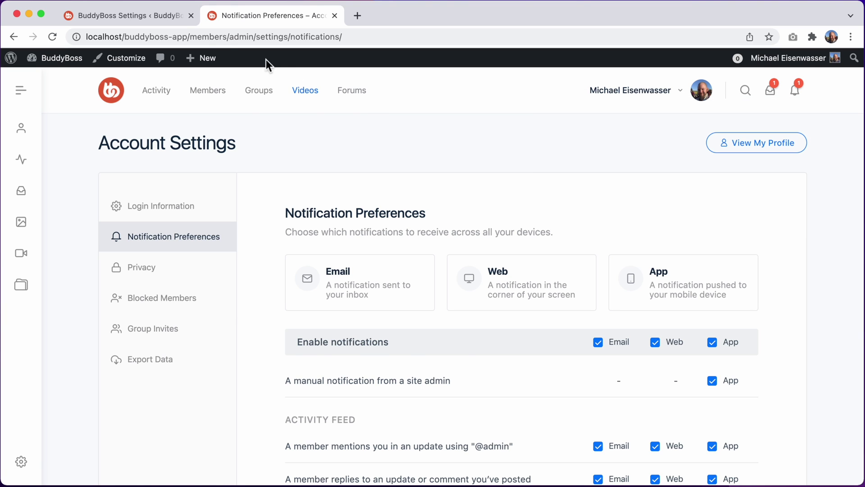
- Enable "Hide group and private messages from notifications" in the notification settings and save the settings
left_click(181, 18)
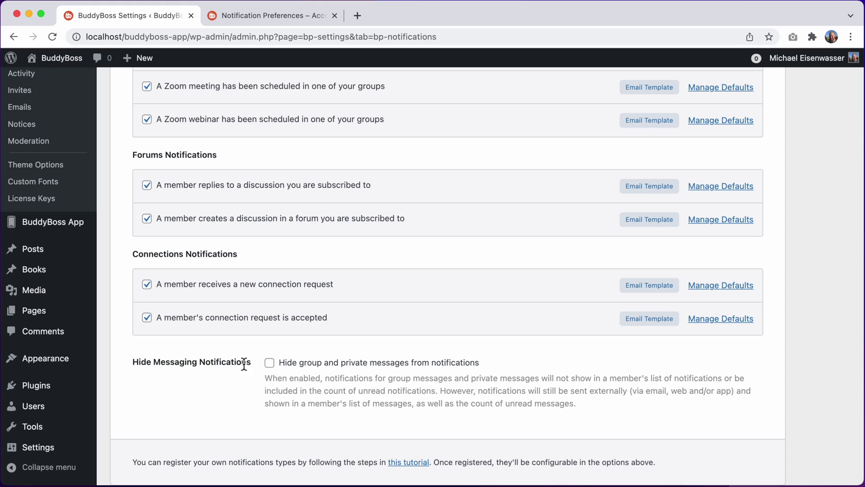
left_click(269, 363)
scroll(250, 382, "down", 3)
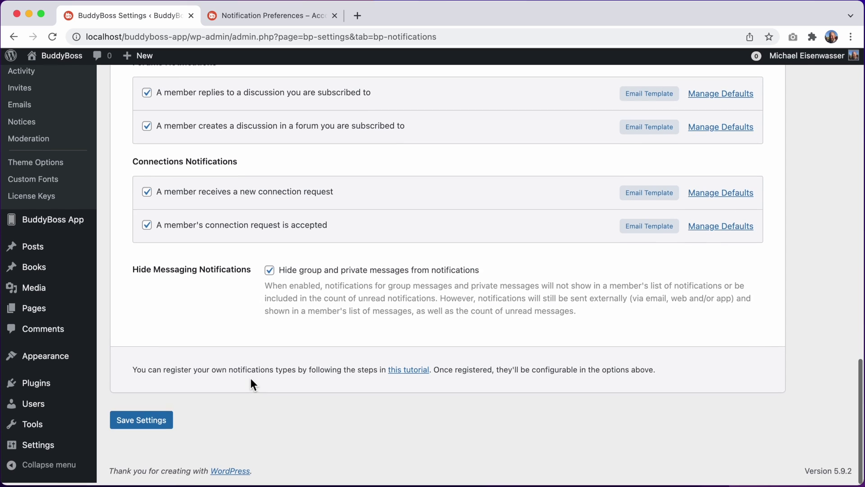
left_click(162, 423)
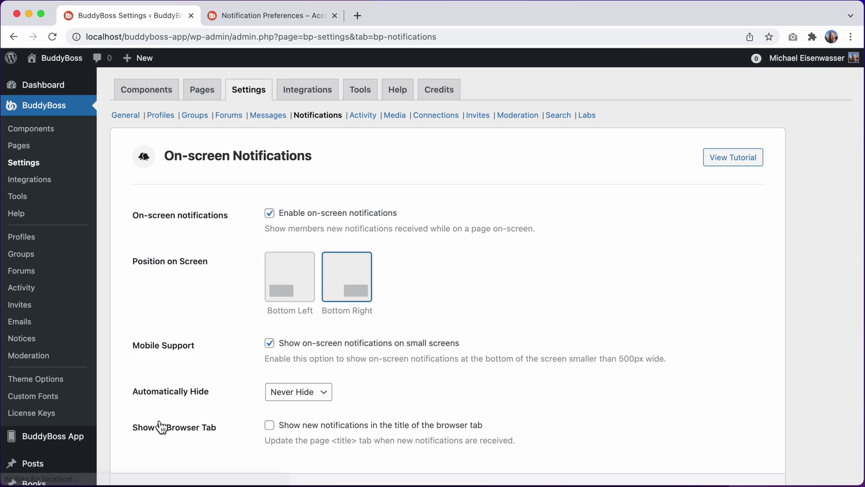
- Check the member's Messages and Notifications dropdowns again and view the delivery options for new messages
left_click(298, 15)
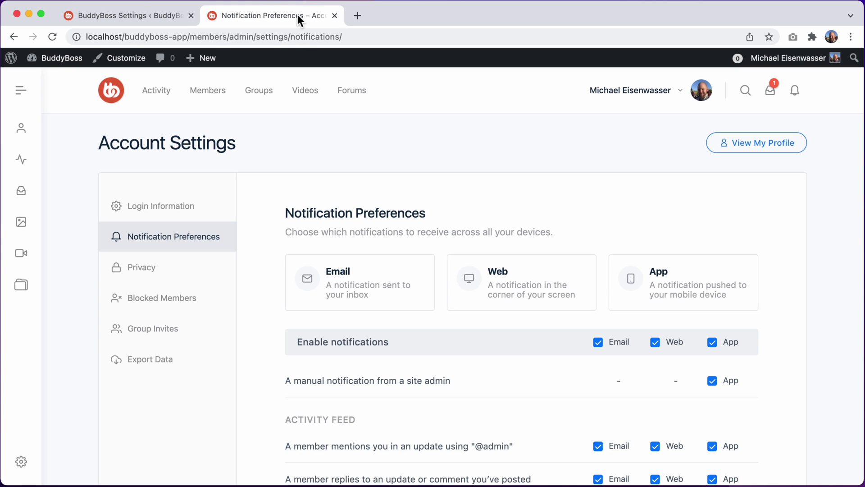
left_click(770, 90)
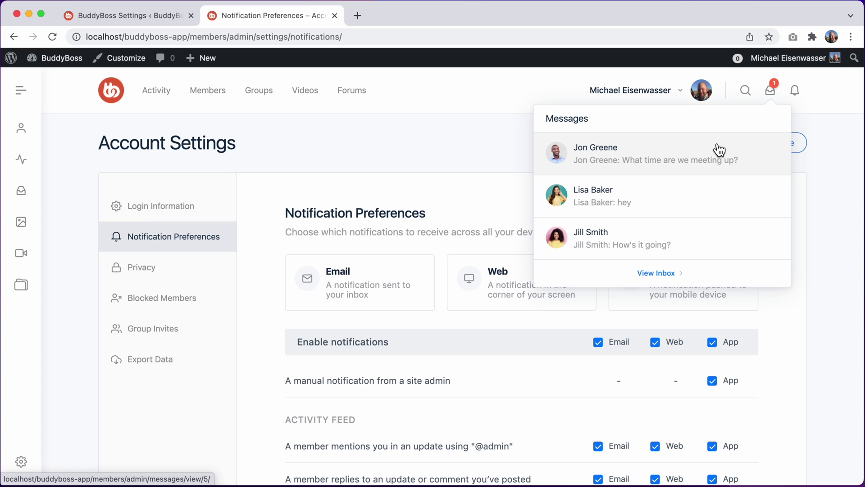
left_click(798, 97)
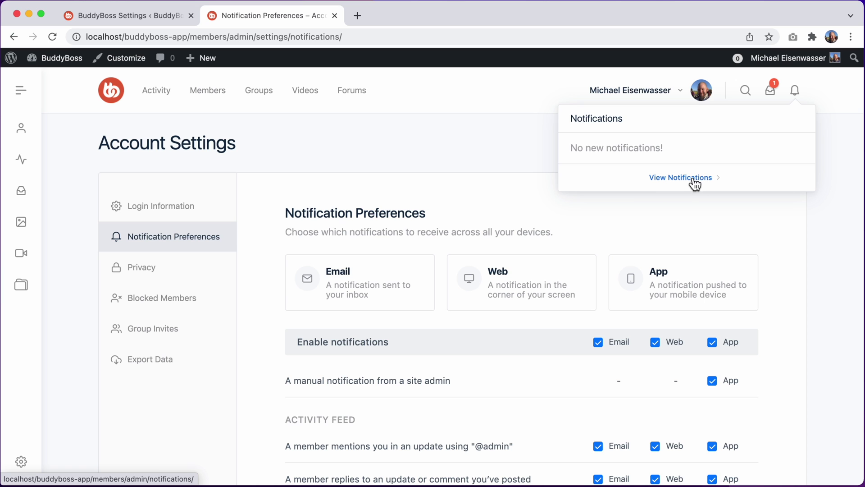
scroll(684, 201, "down", 3)
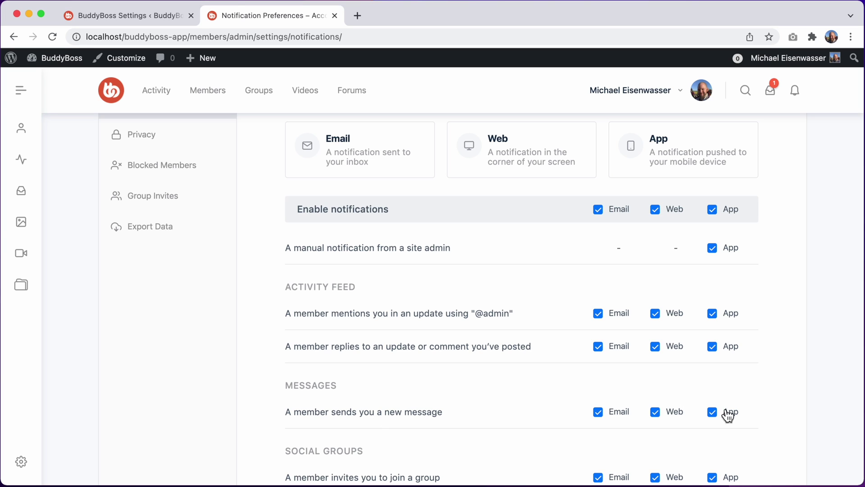
left_click(798, 102)
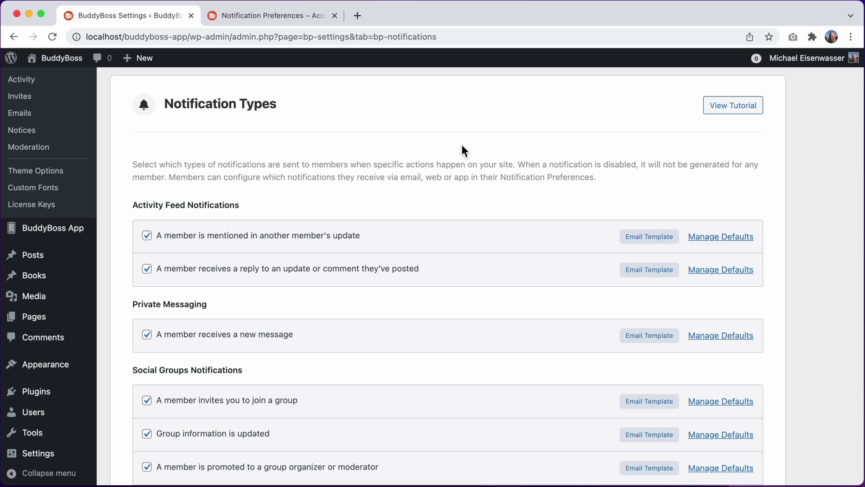
- Return to the member's Notification Preferences page and review the Email, Web and App delivery options
left_click(304, 18)
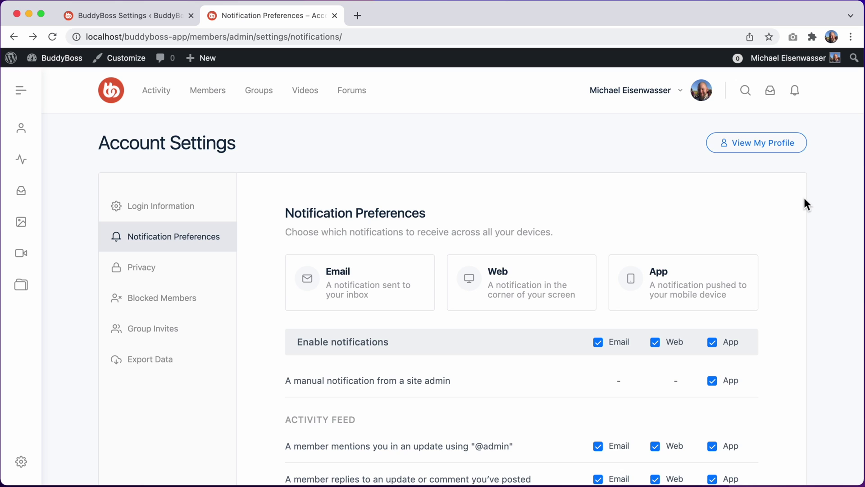
scroll(804, 198, "down", 3)
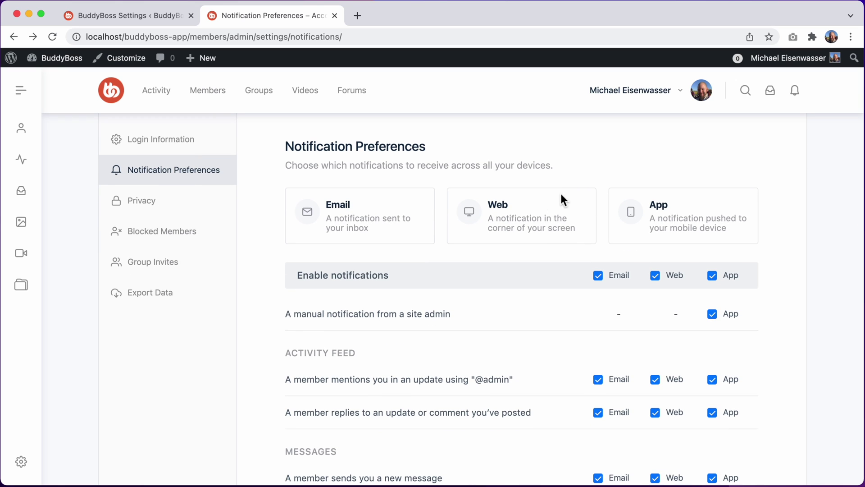